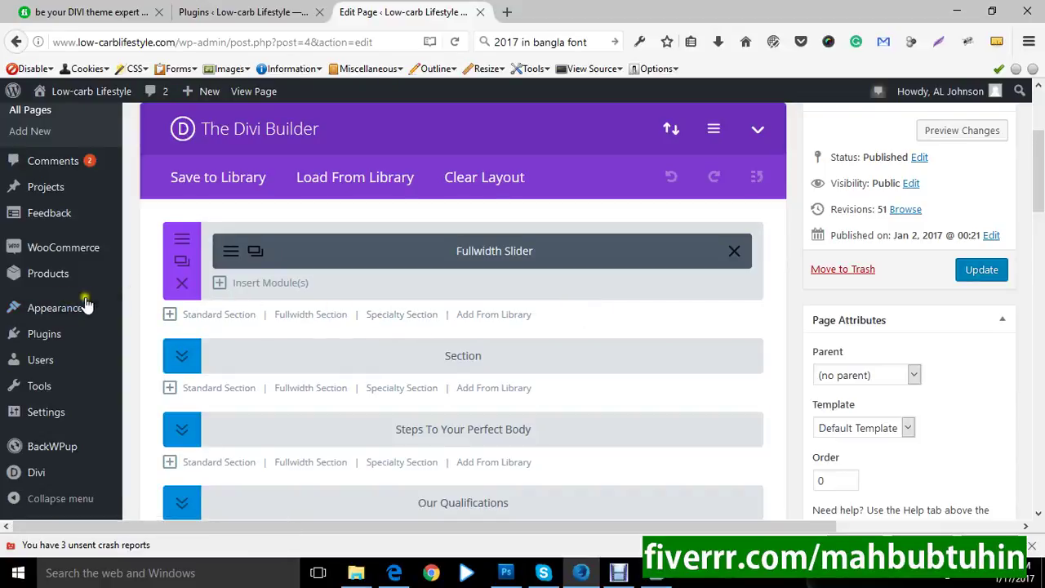
Step: Return to the Pages list and open the Home page for editing
scroll(93, 304, up, 3)
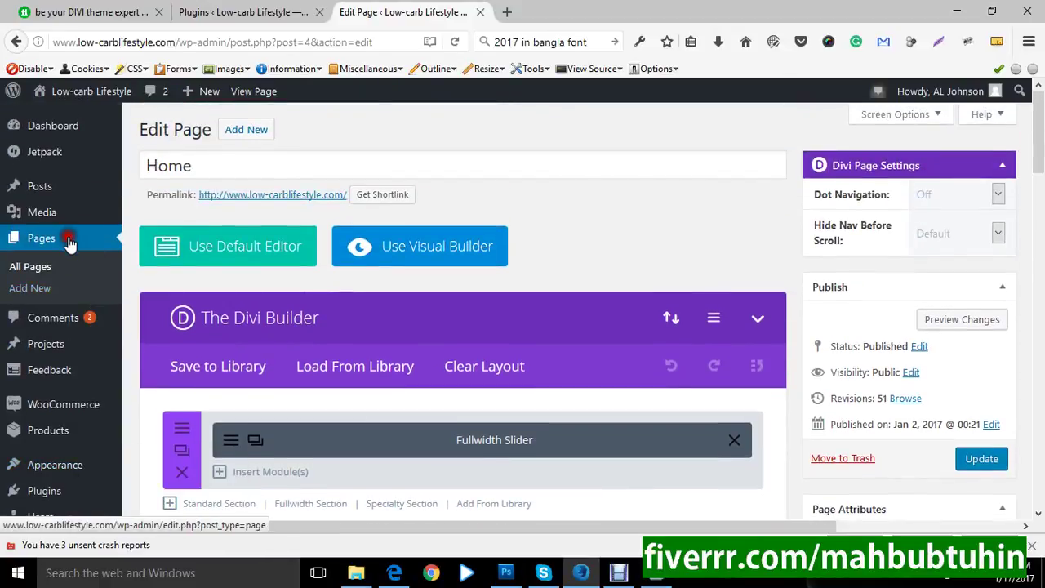
click(70, 241)
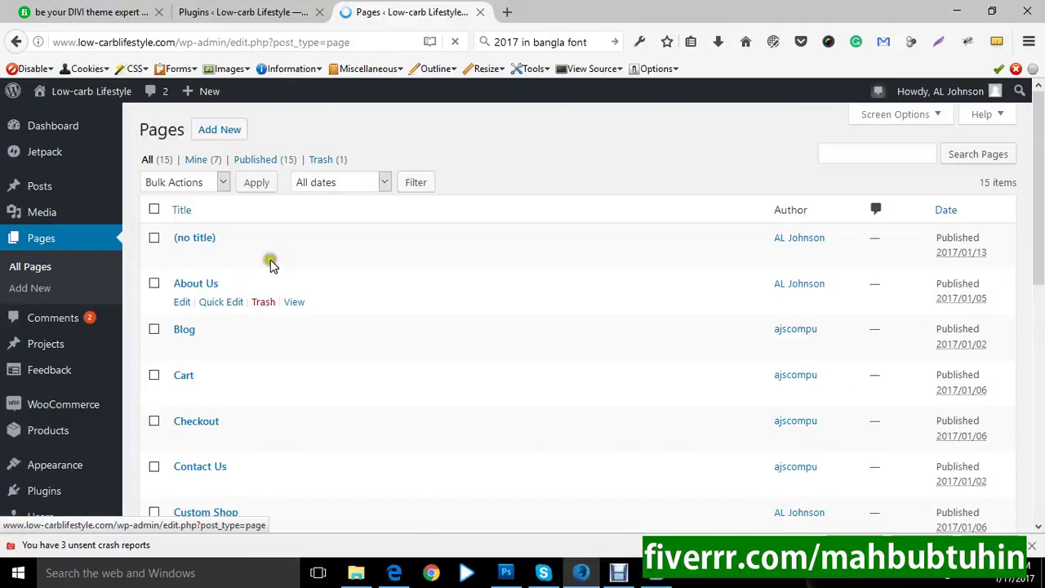
scroll(214, 259, down, 8)
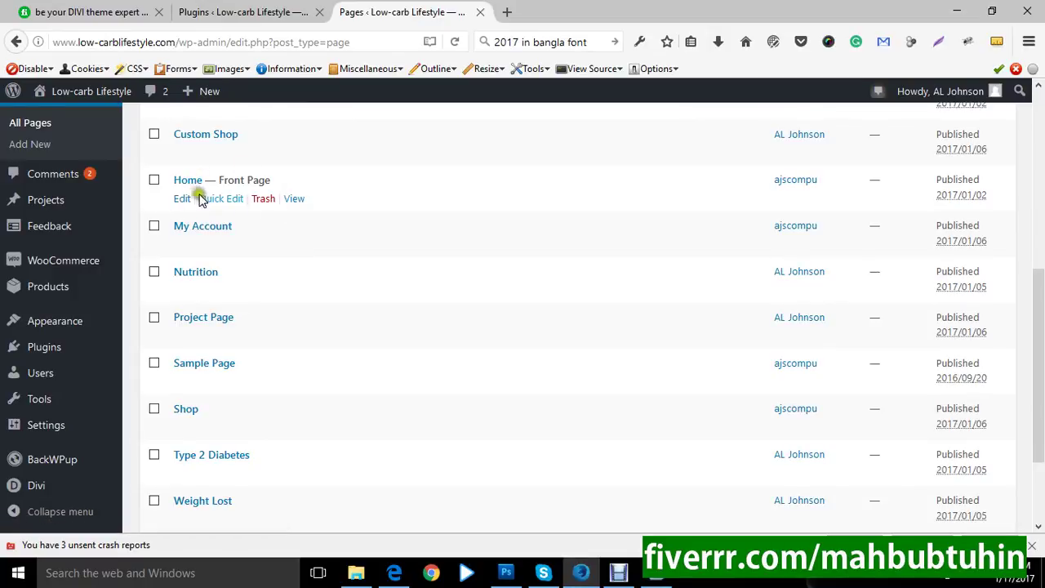
click(190, 185)
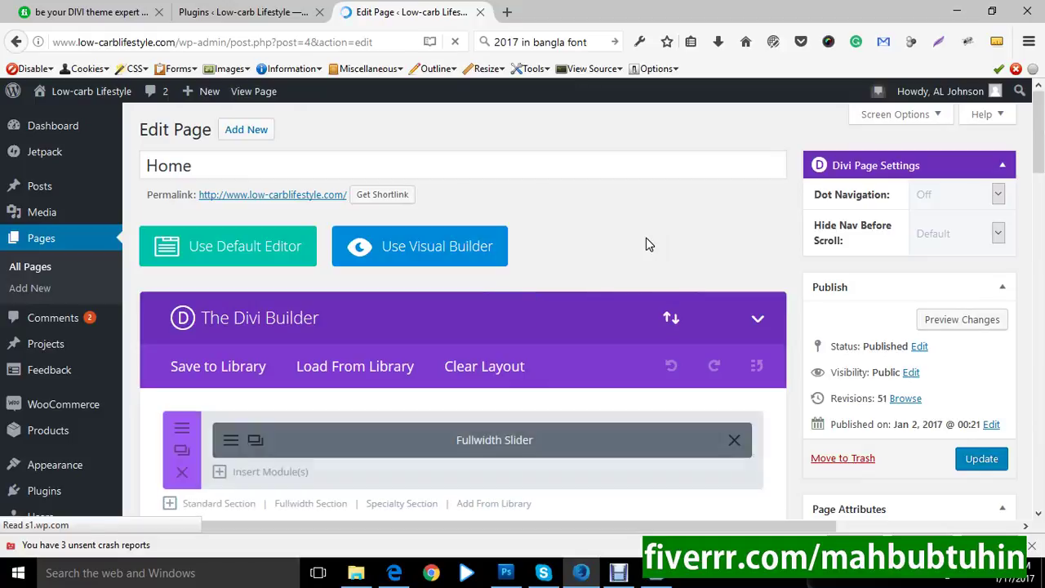
Step: Scroll the builder from Fullwidth Slider down to Special Program For Pregnant Woman and back up
scroll(644, 240, down, 3)
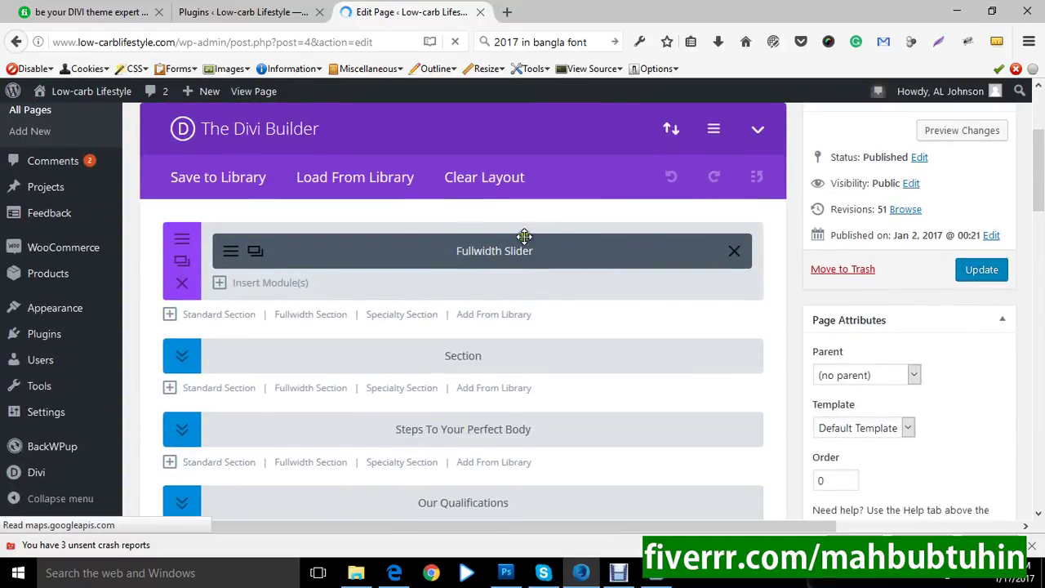
scroll(245, 269, down, 3)
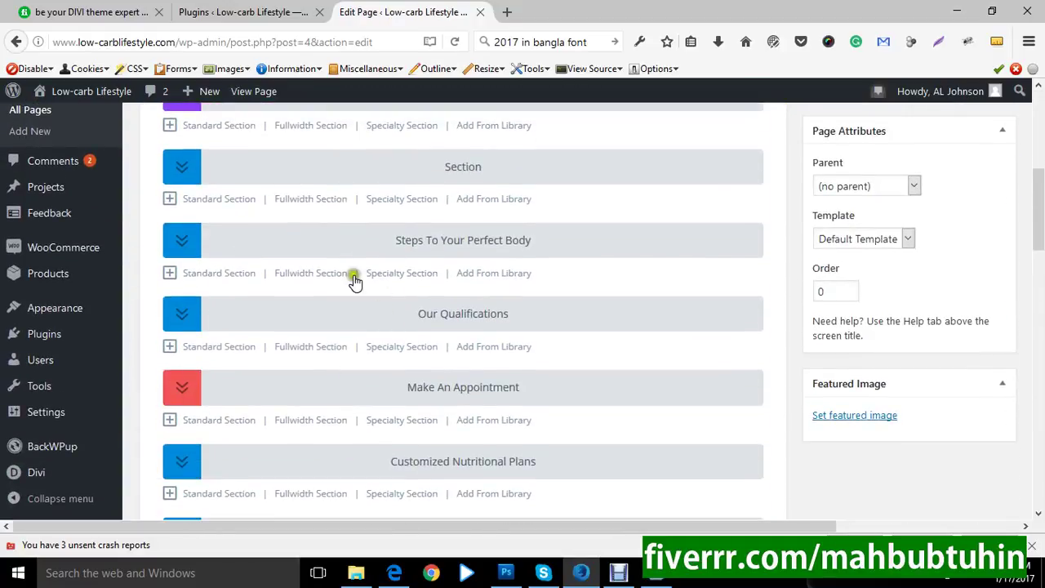
scroll(354, 283, down, 8)
scroll(280, 355, down, 5)
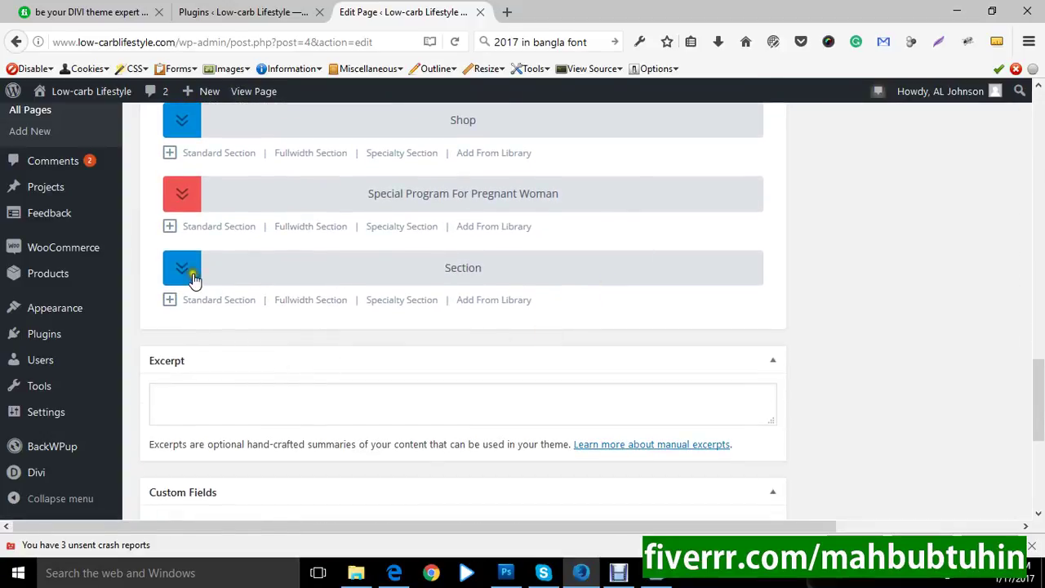
scroll(585, 319, up, 3)
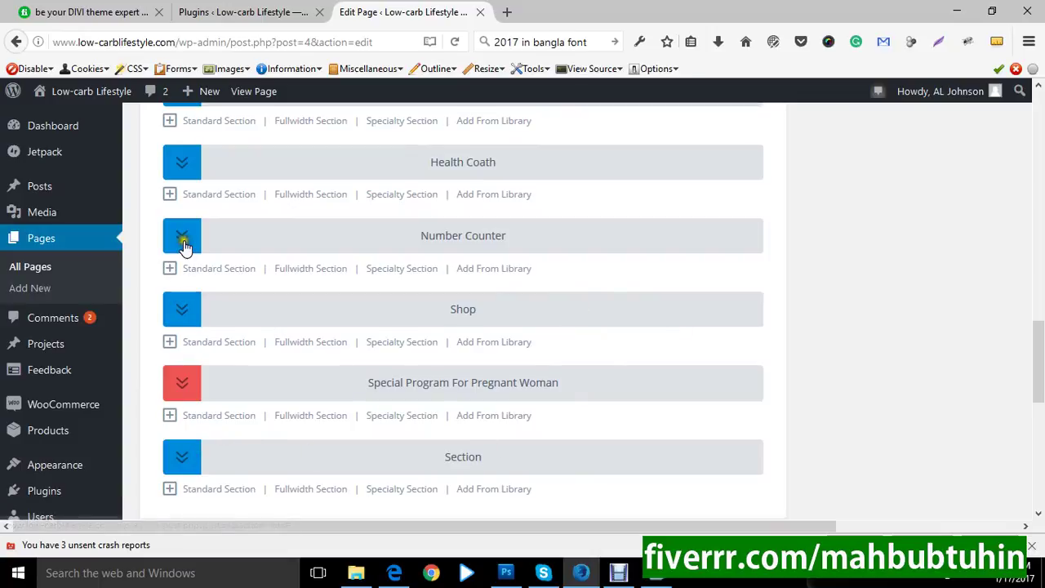
scroll(190, 239, up, 1)
scroll(190, 240, up, 1)
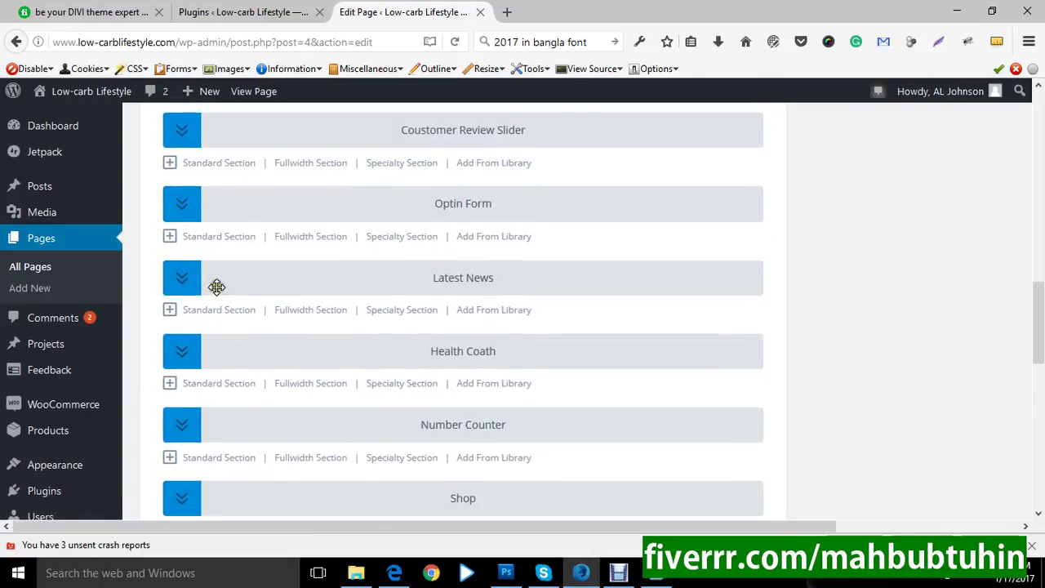
scroll(213, 286, up, 3)
scroll(218, 289, down, 1)
scroll(199, 280, up, 2)
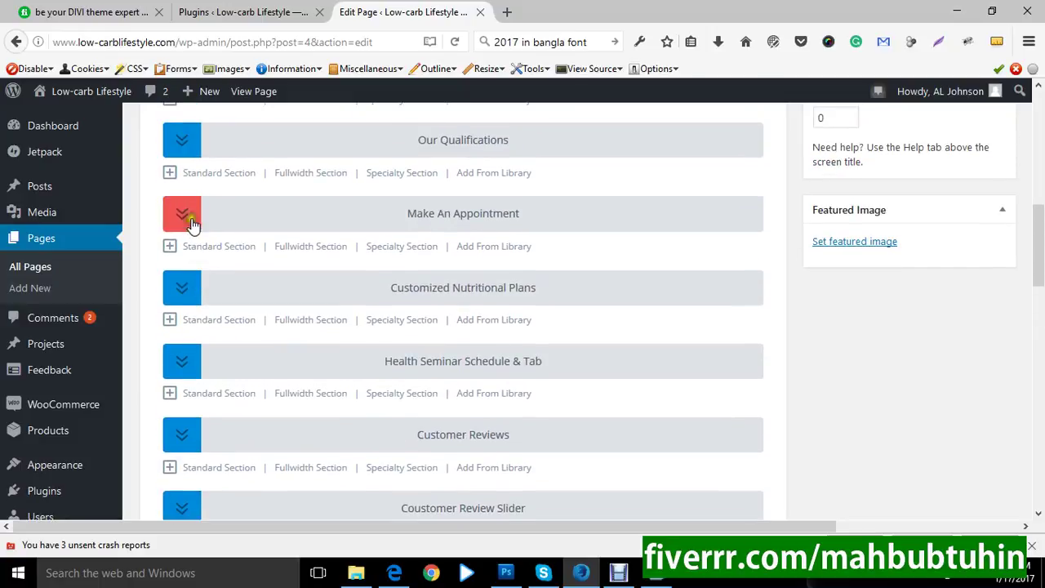
scroll(193, 234, up, 2)
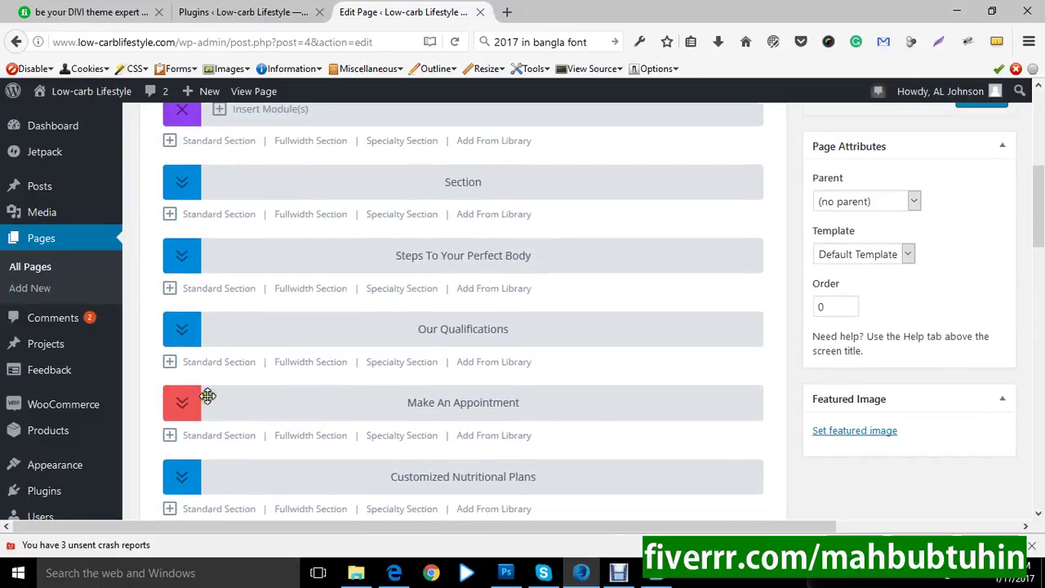
scroll(331, 363, down, 8)
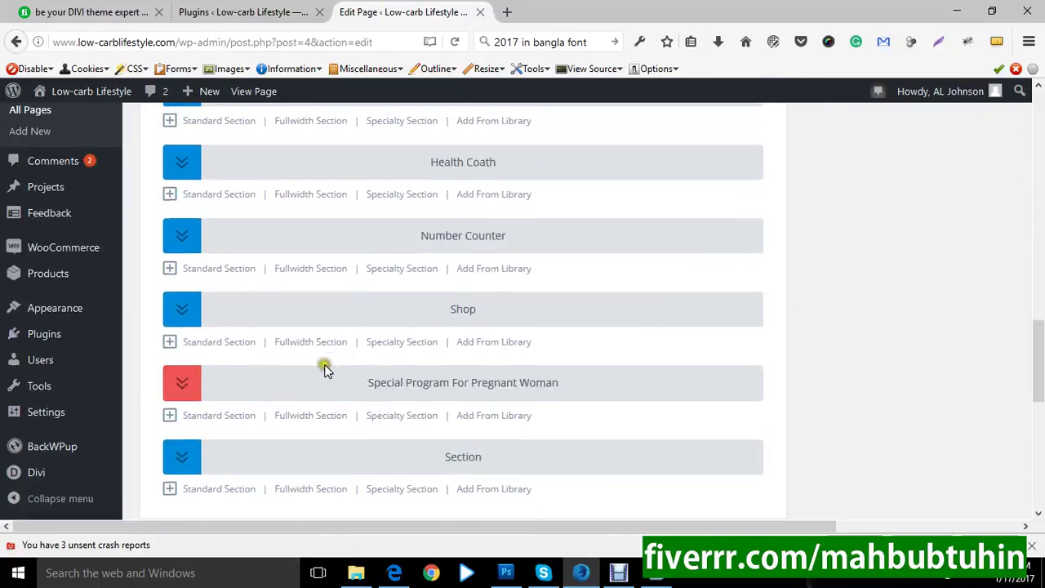
scroll(215, 338, down, 2)
scroll(318, 288, up, 5)
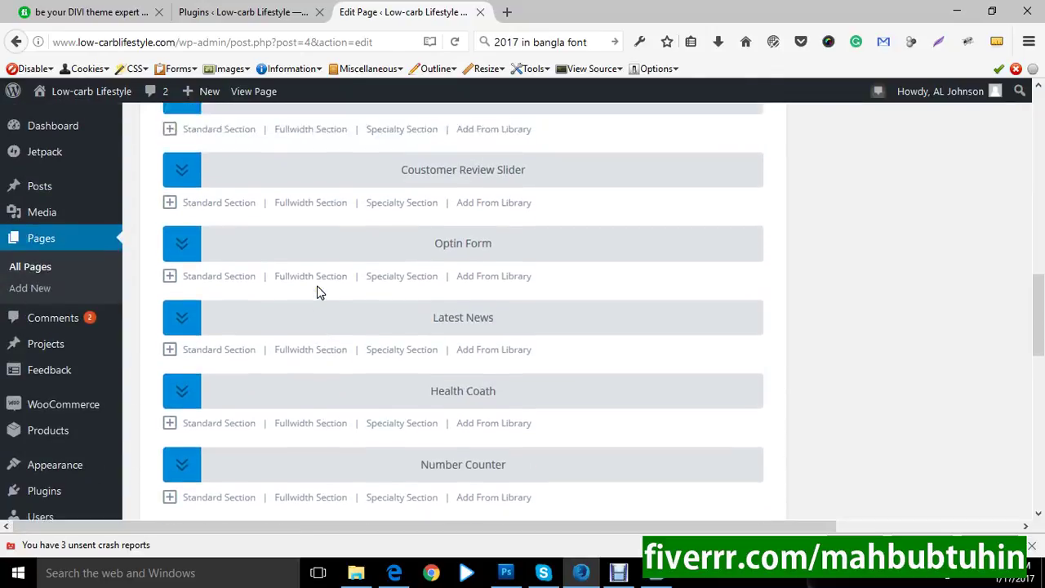
scroll(317, 292, up, 8)
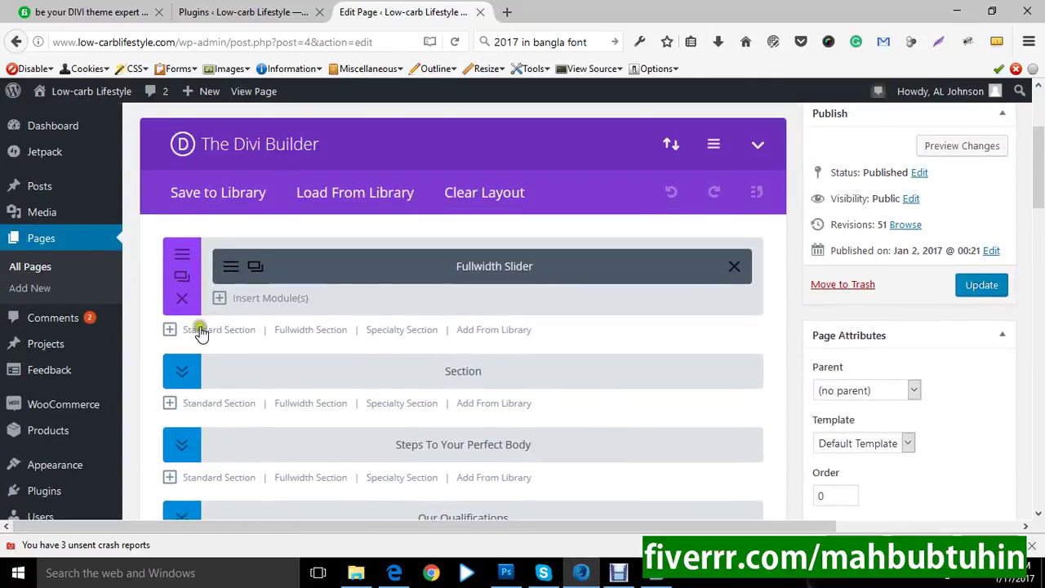
Step: Open the Fullwidth Slider settings, then the first slide's 'Conscious Living & Food' Slide Settings
click(232, 273)
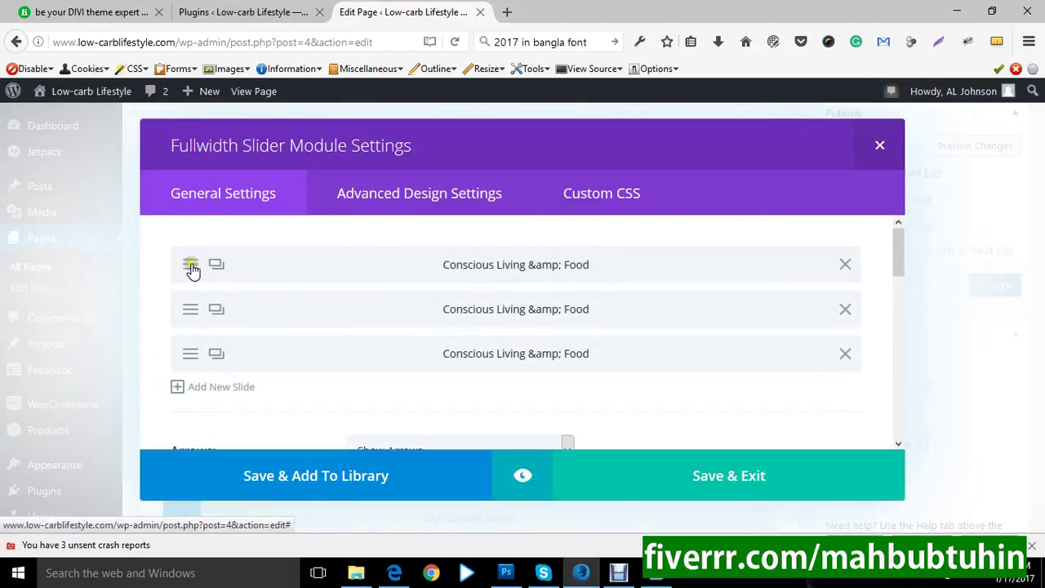
click(879, 149)
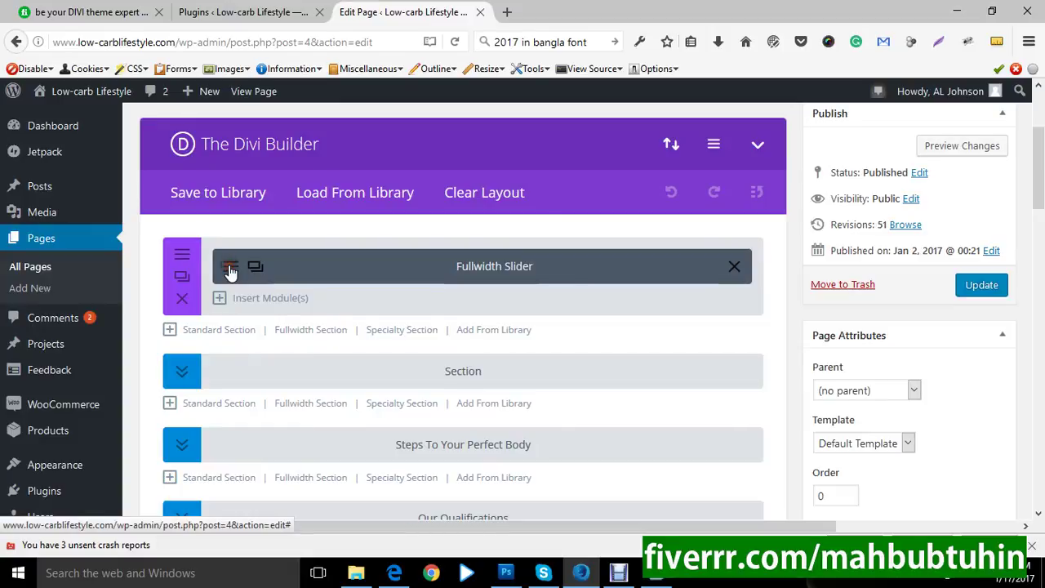
click(231, 269)
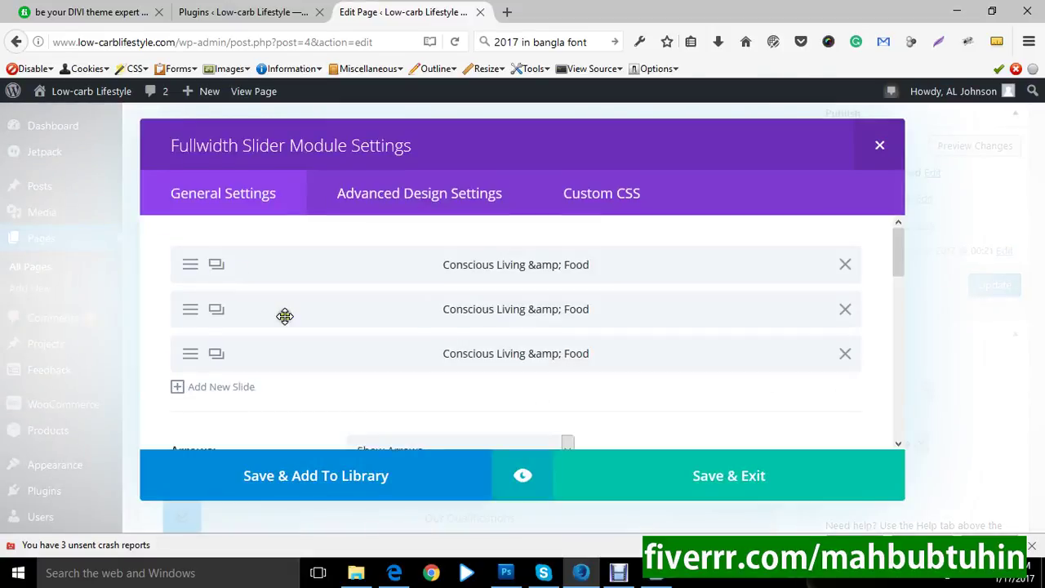
click(192, 269)
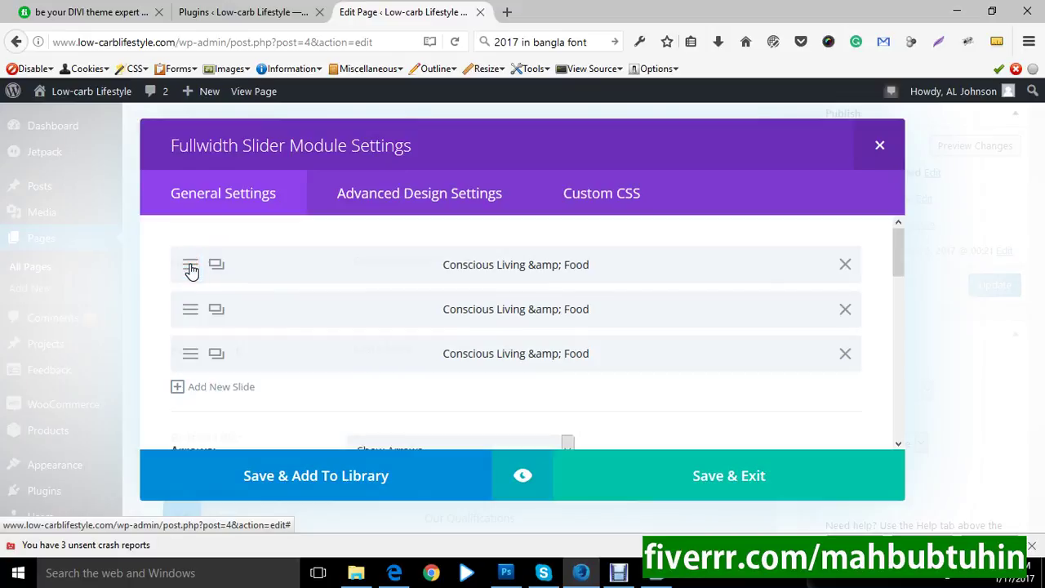
click(192, 270)
drag(494, 260, 334, 257)
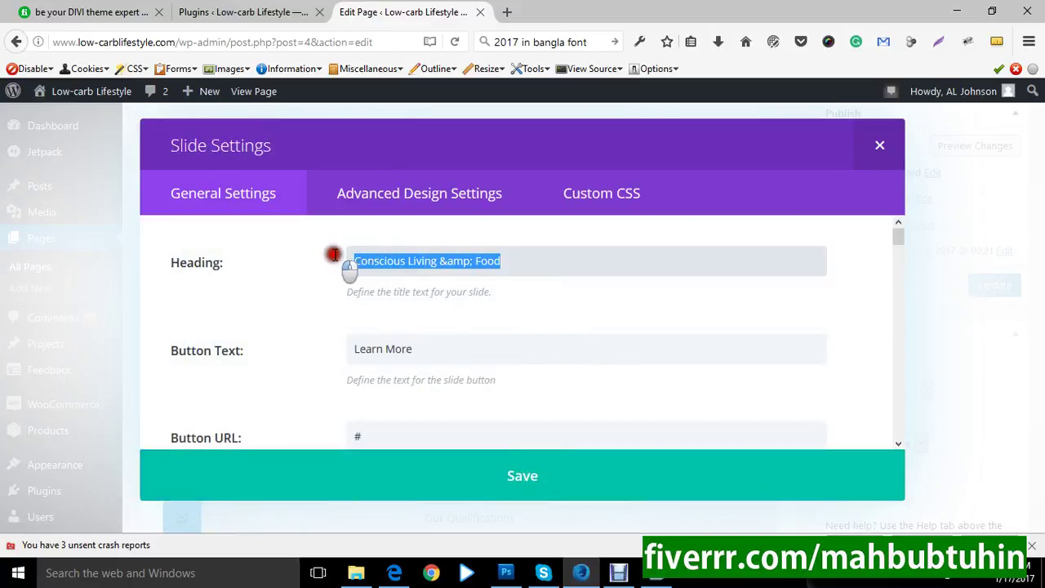
click(541, 282)
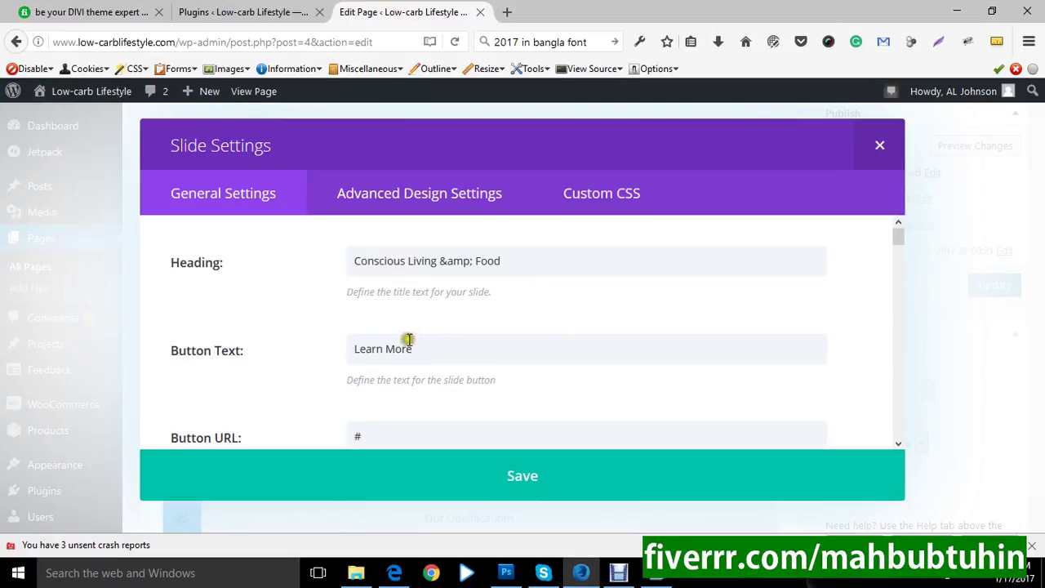
scroll(489, 338, down, 3)
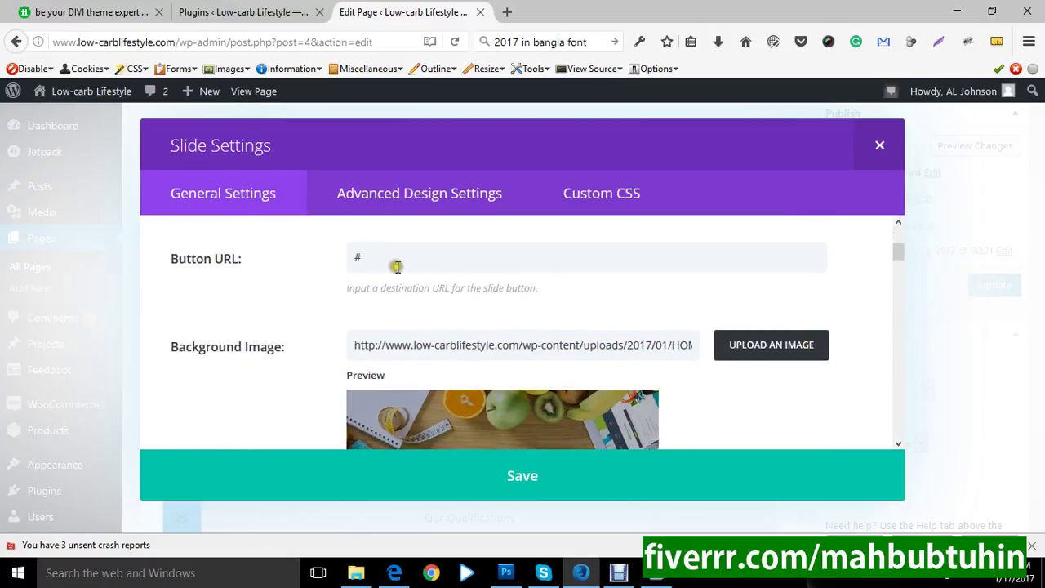
click(396, 265)
double_click(356, 257)
click(415, 264)
click(319, 260)
click(403, 258)
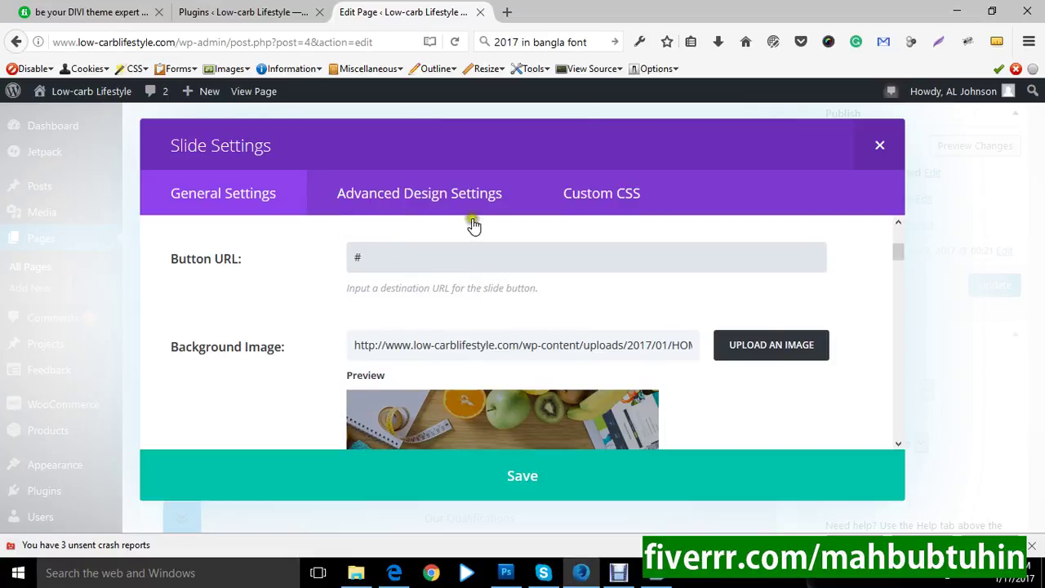
click(237, 12)
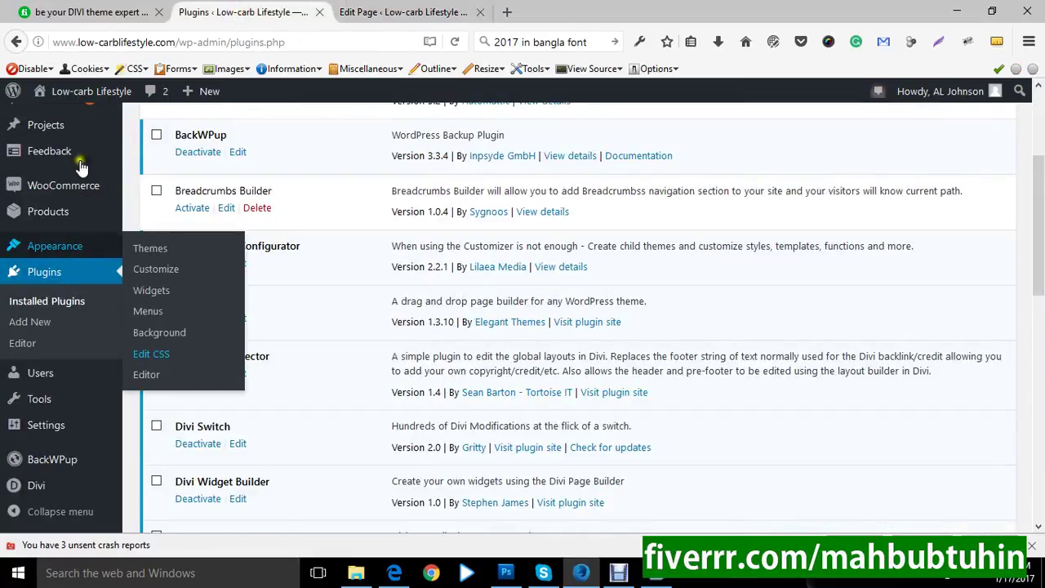
scroll(59, 131, up, 1)
scroll(58, 130, up, 3)
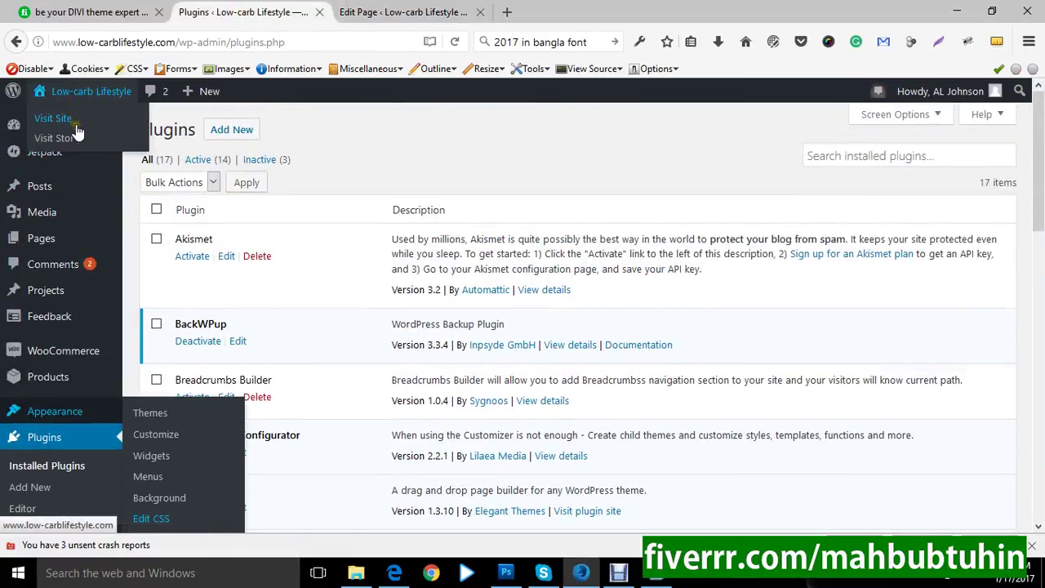
click(70, 120)
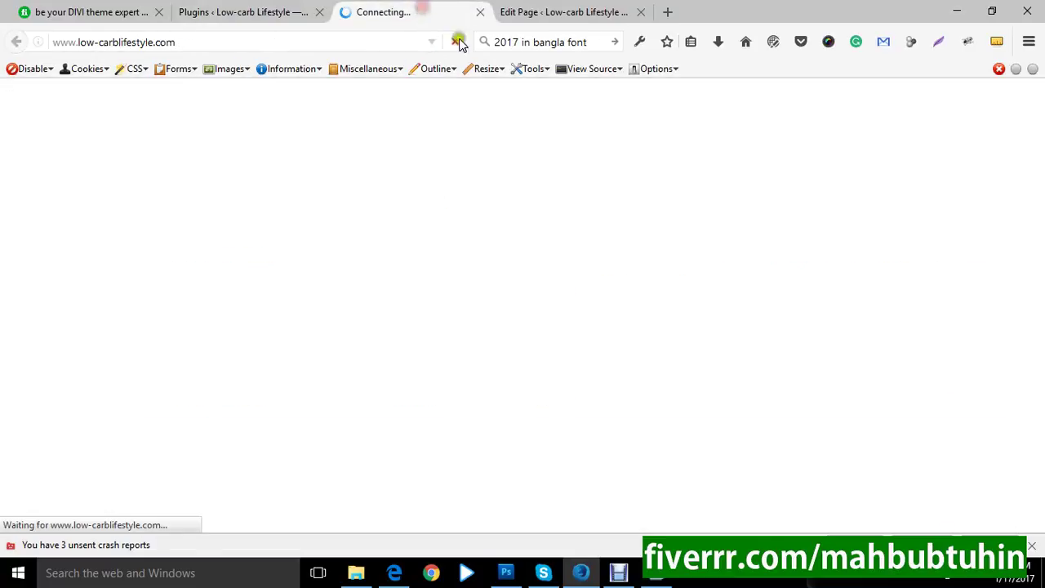
click(581, 13)
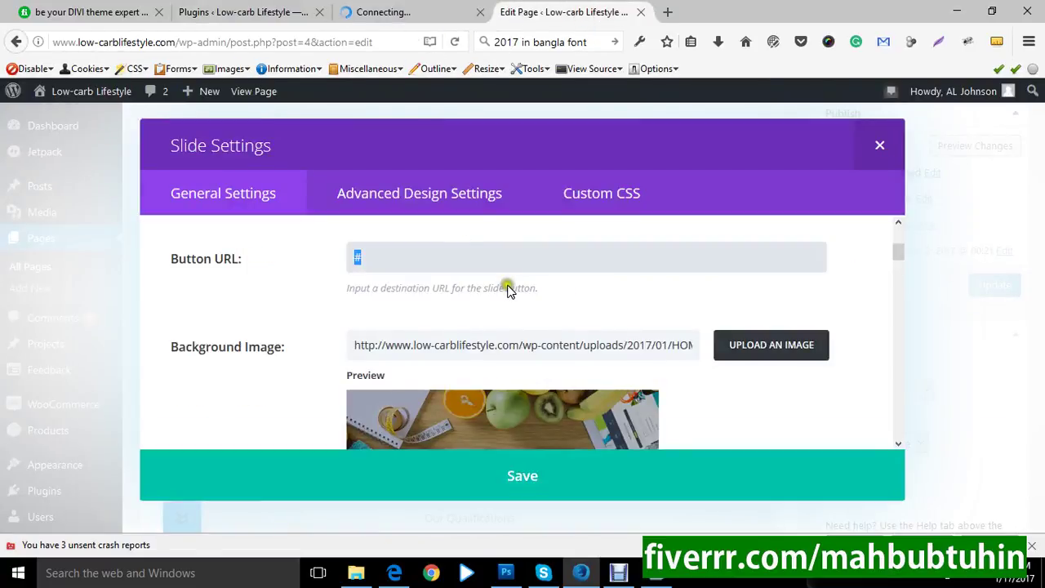
click(405, 14)
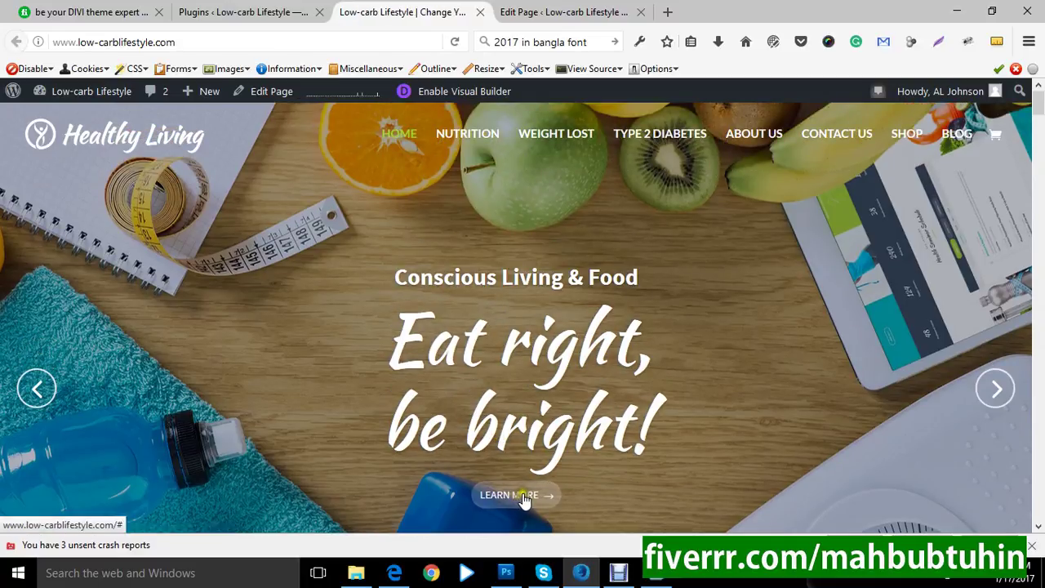
click(575, 15)
click(377, 256)
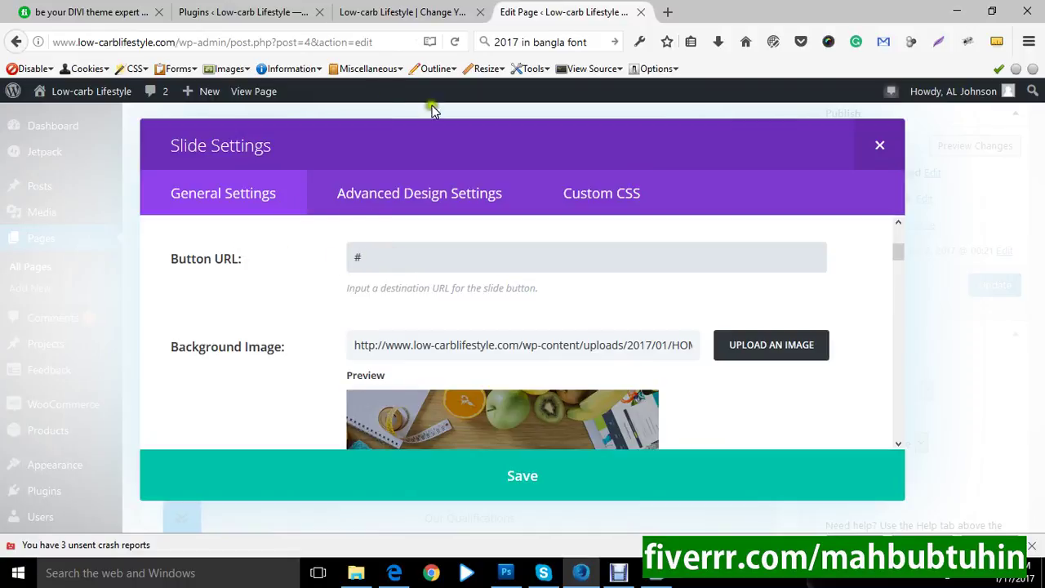
click(432, 13)
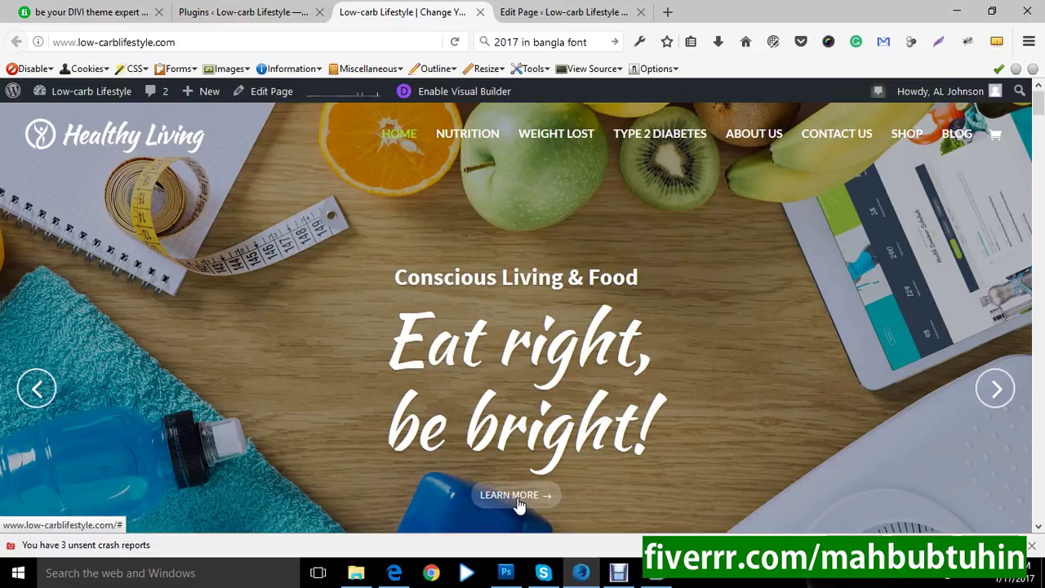
click(558, 14)
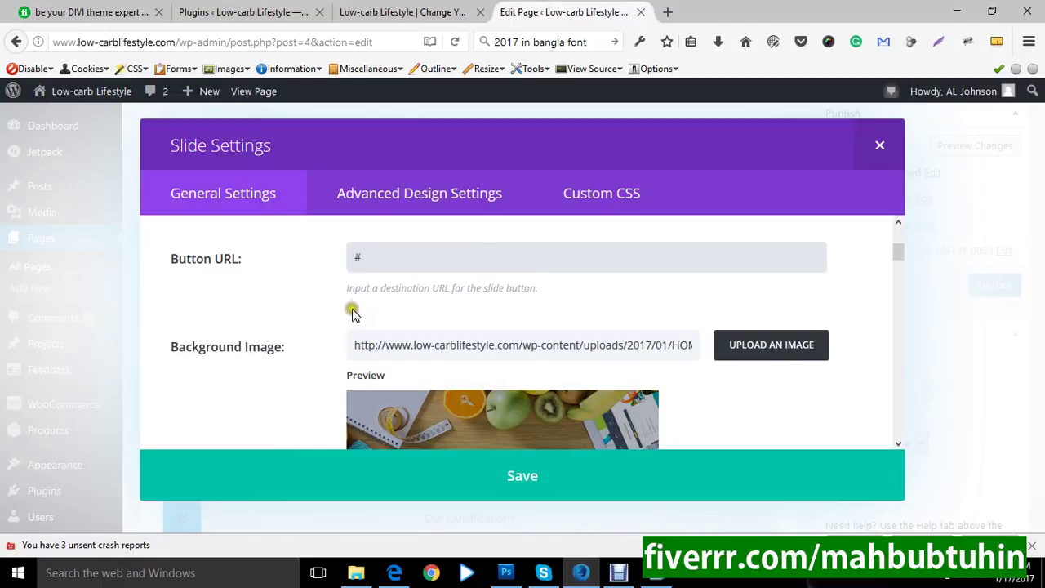
scroll(359, 322, down, 3)
scroll(366, 328, up, 3)
click(752, 348)
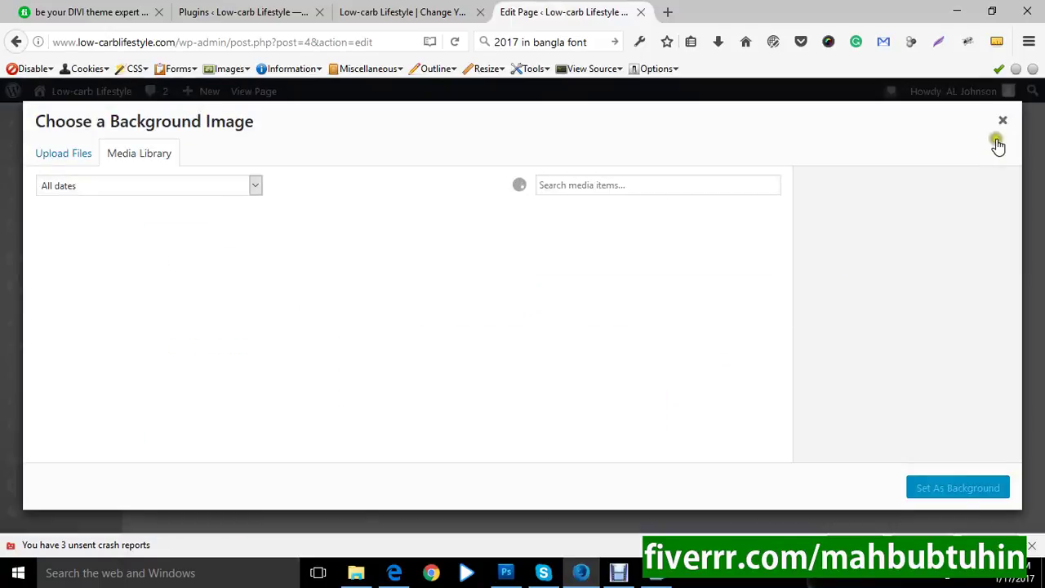
click(1001, 122)
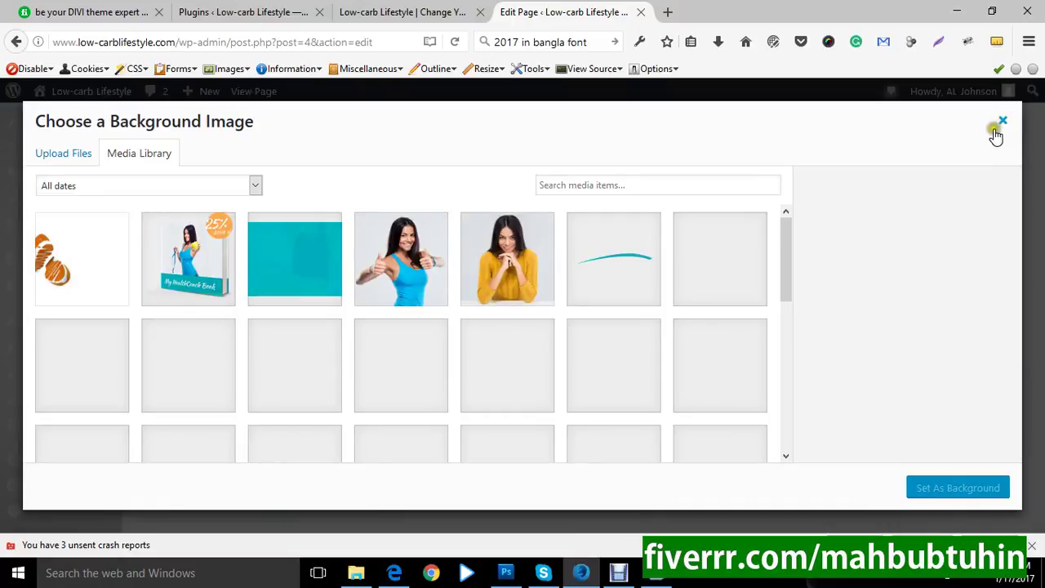
click(1003, 122)
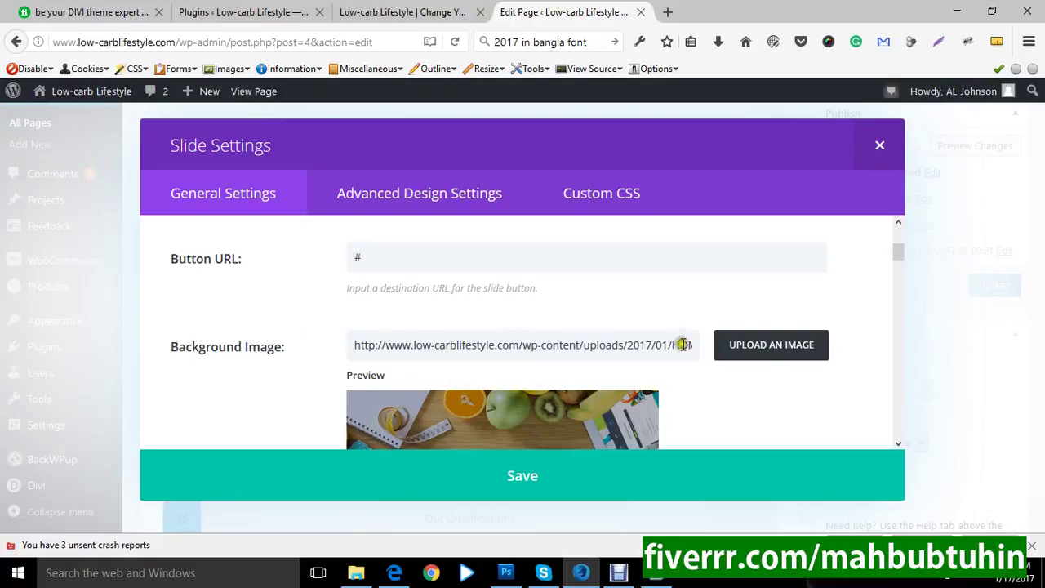
click(743, 352)
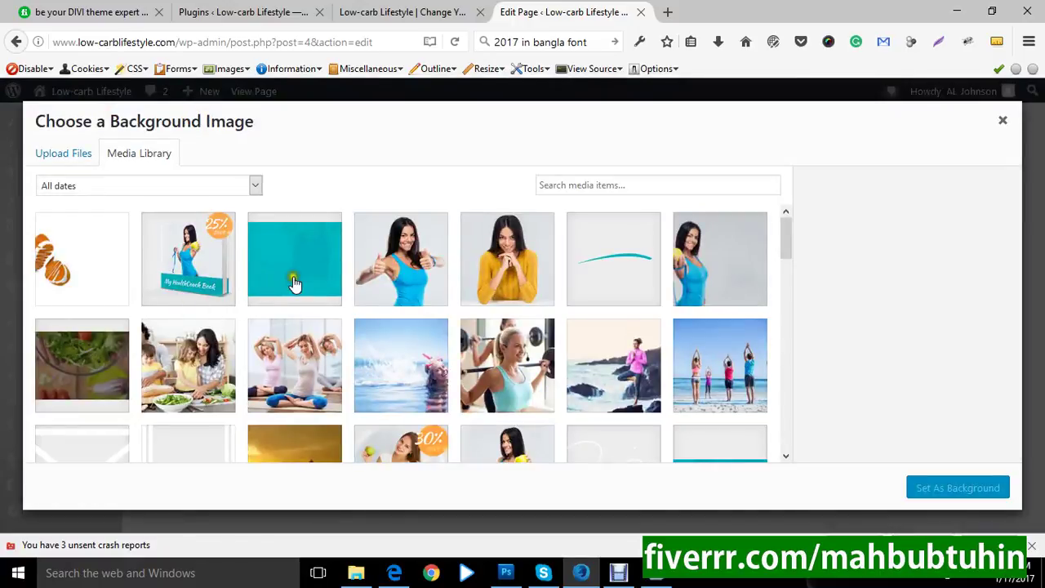
click(267, 298)
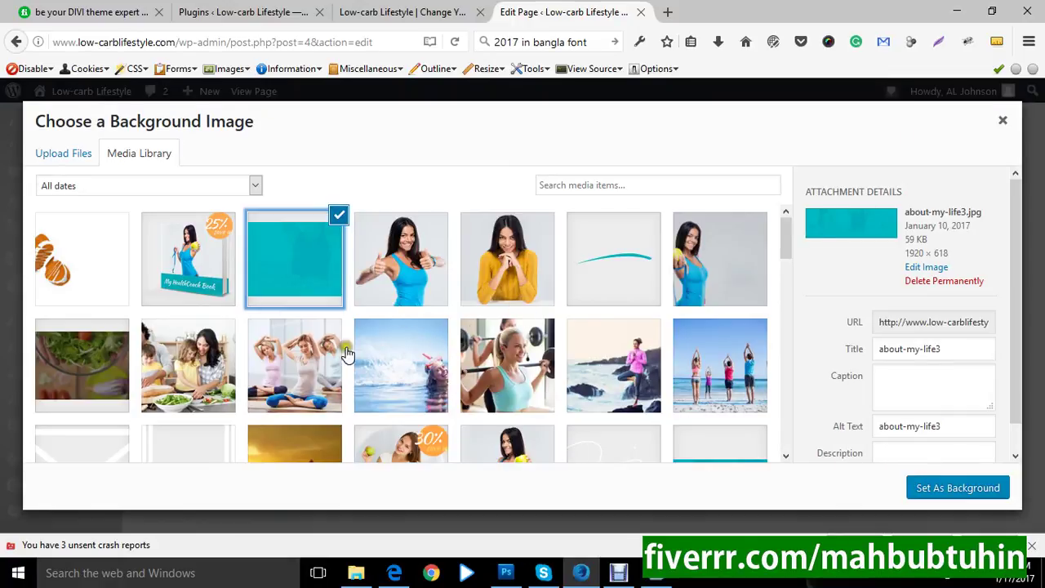
click(270, 367)
click(397, 367)
click(86, 365)
scroll(703, 358, down, 2)
scroll(704, 357, down, 3)
click(730, 349)
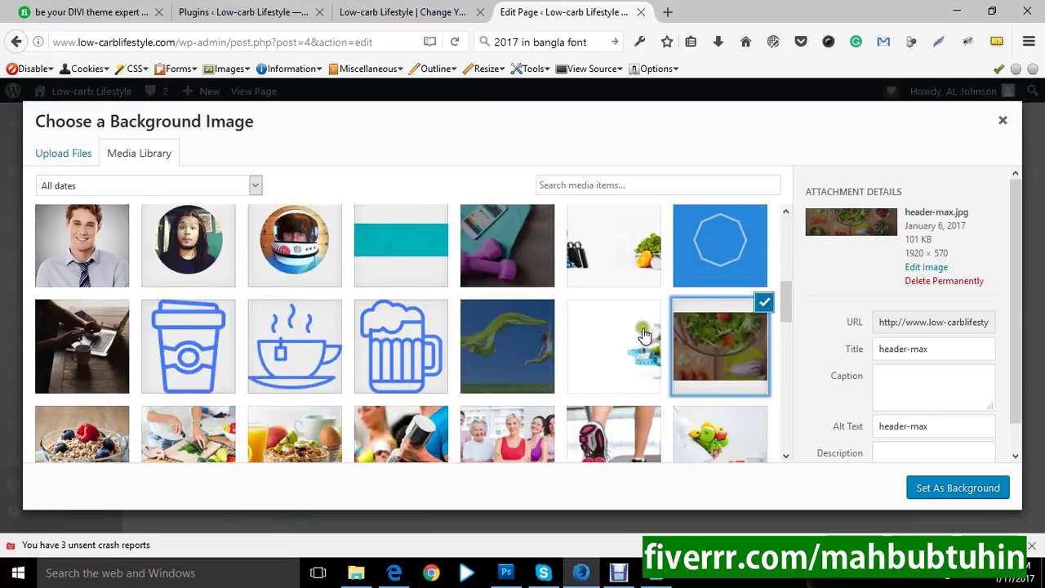
click(1002, 121)
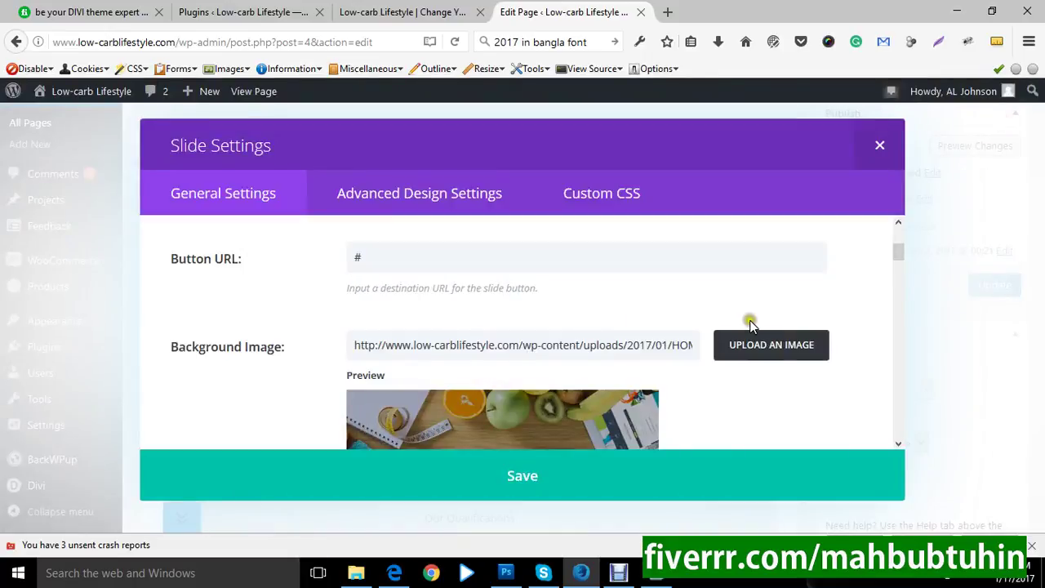
scroll(572, 364, down, 5)
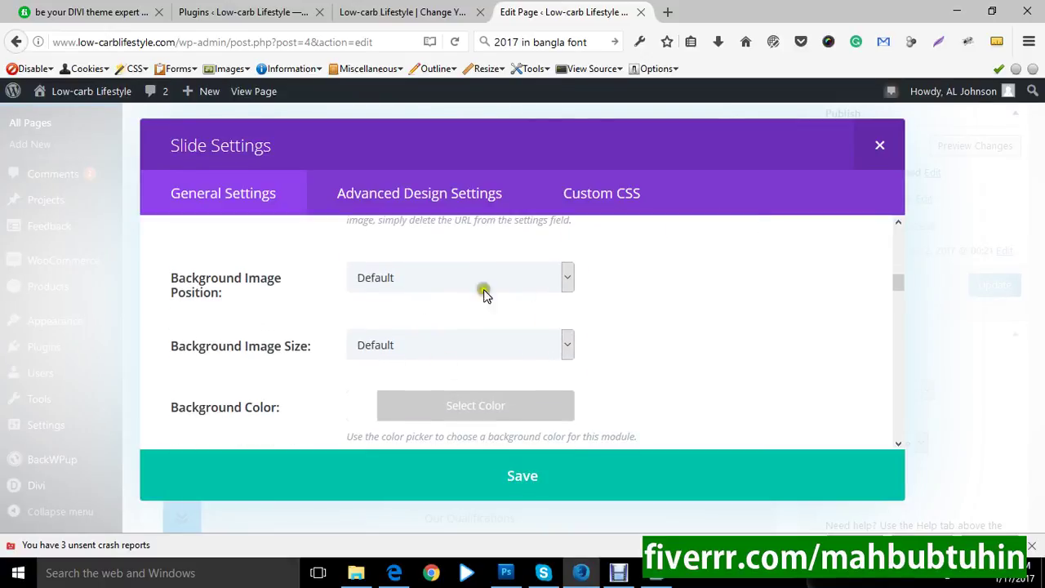
scroll(604, 359, down, 4)
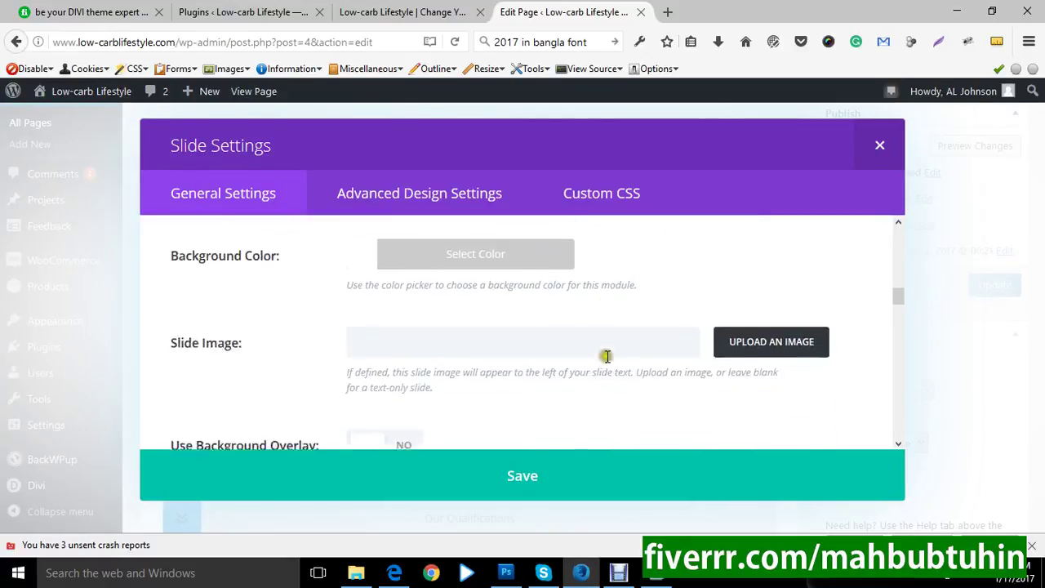
scroll(408, 351, up, 2)
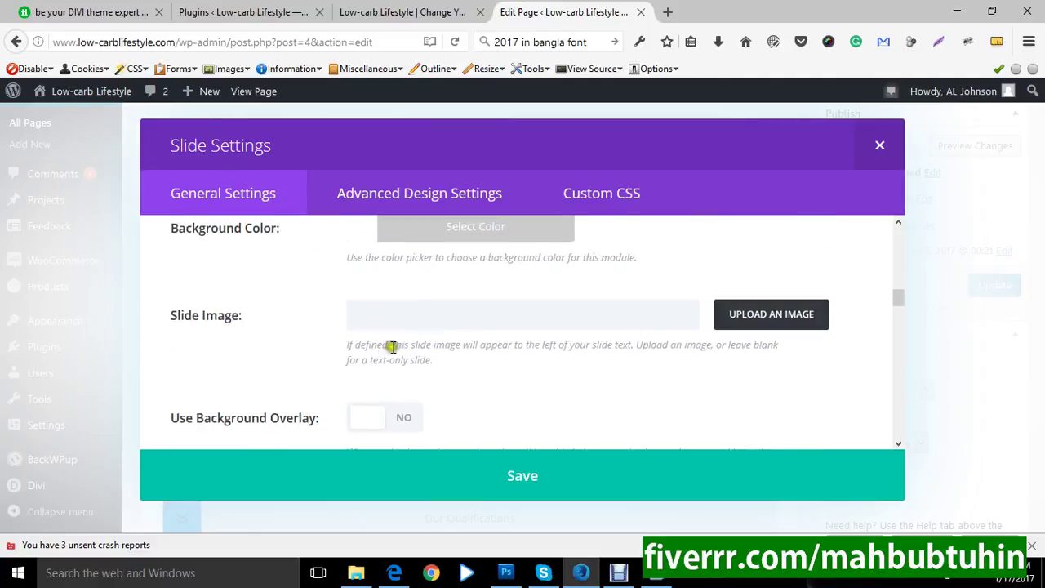
scroll(644, 324, down, 2)
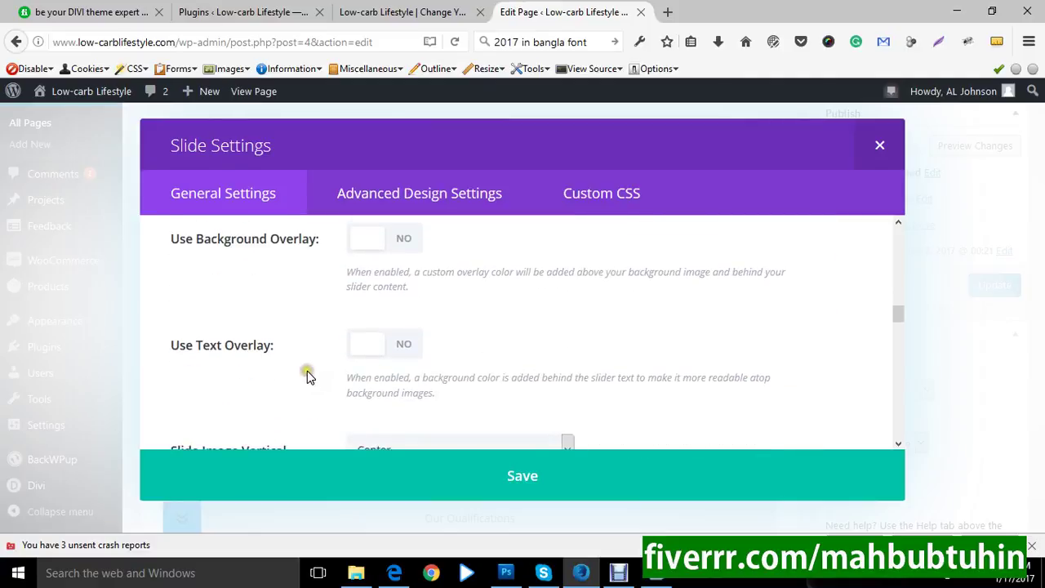
scroll(410, 373, down, 2)
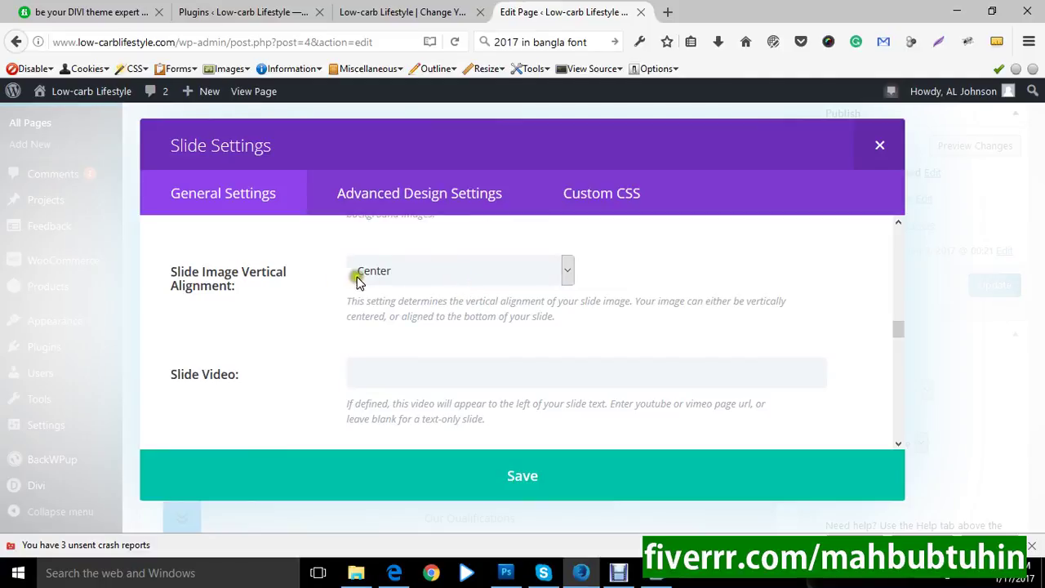
scroll(459, 286, down, 2)
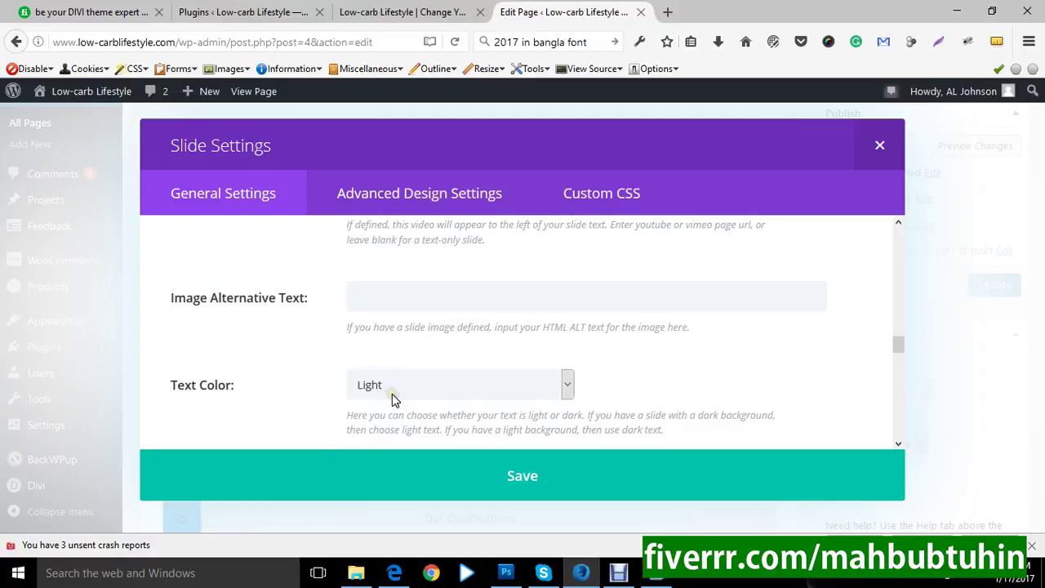
scroll(392, 399, down, 7)
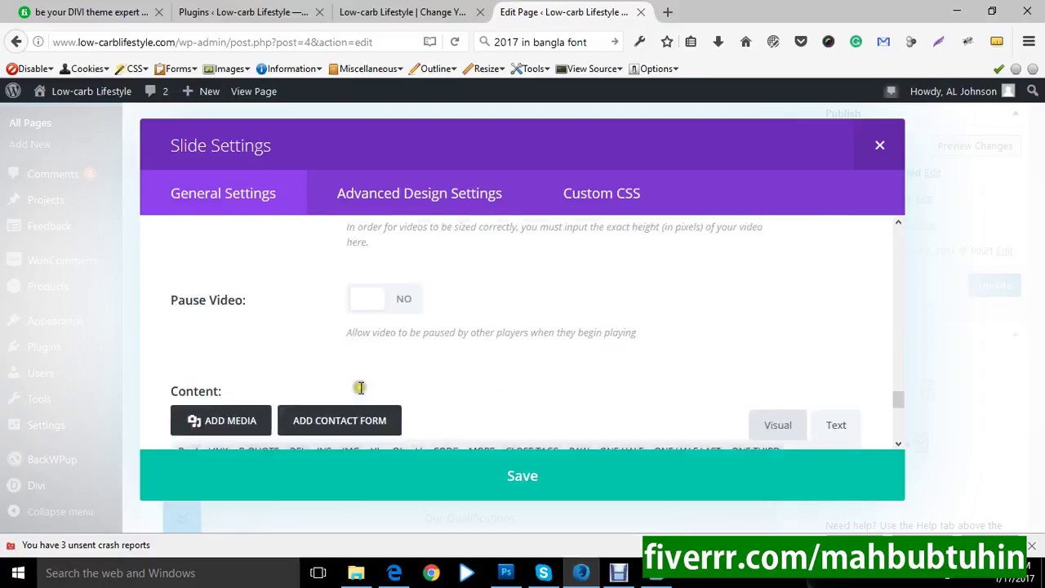
scroll(352, 327, down, 3)
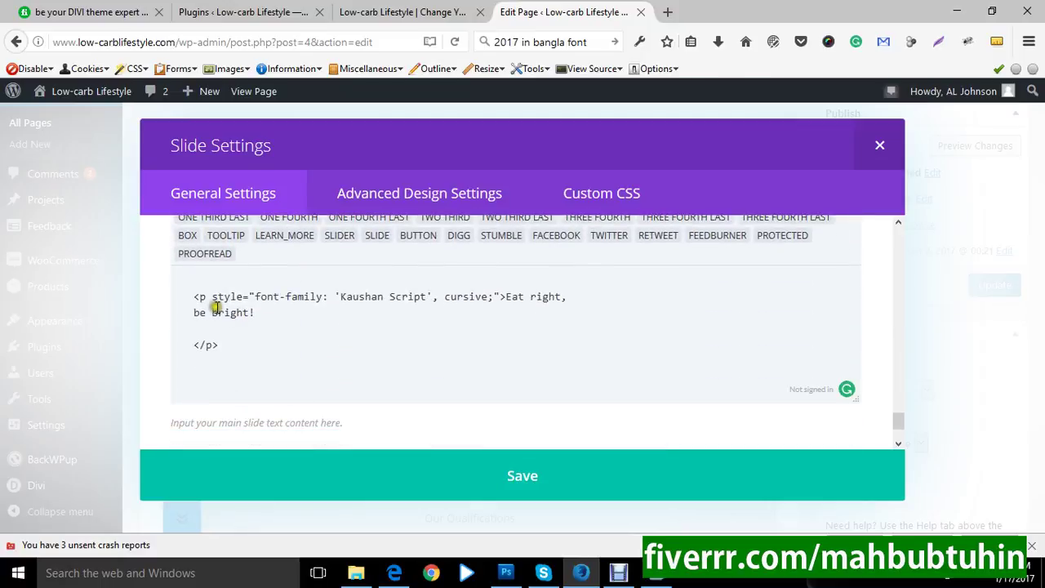
click(197, 346)
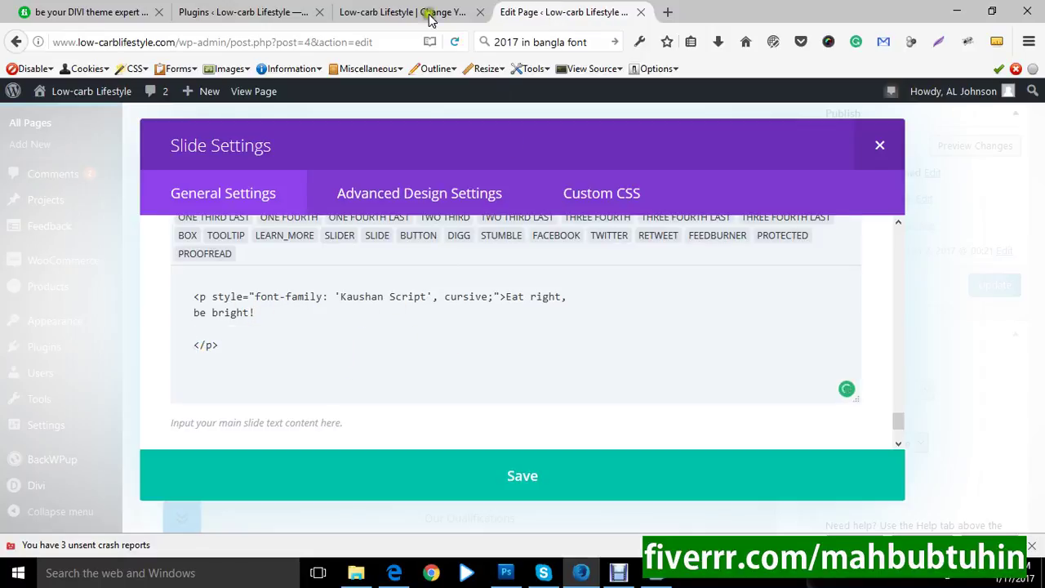
click(385, 18)
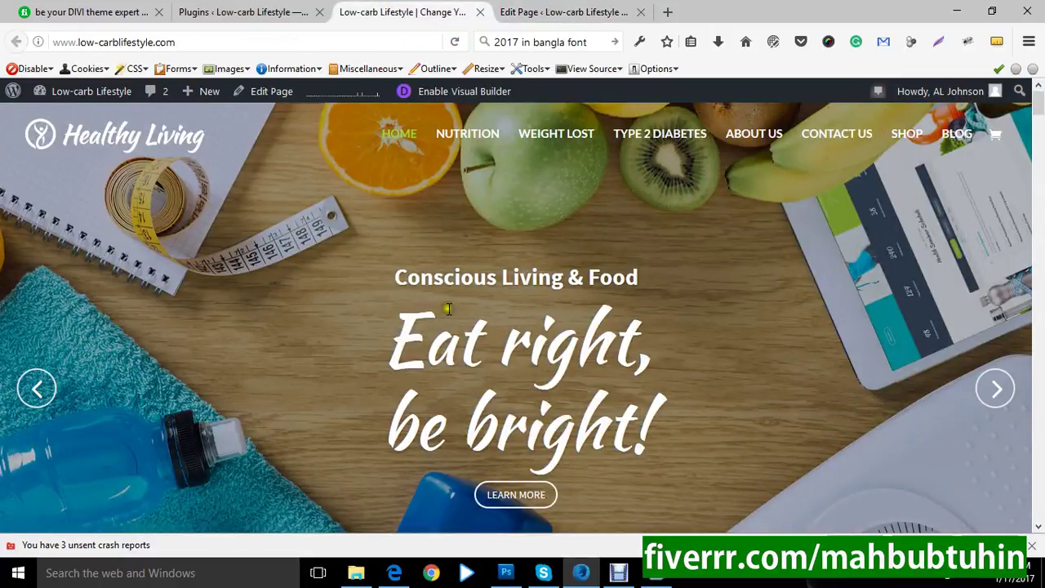
scroll(448, 308, down, 4)
scroll(446, 307, up, 4)
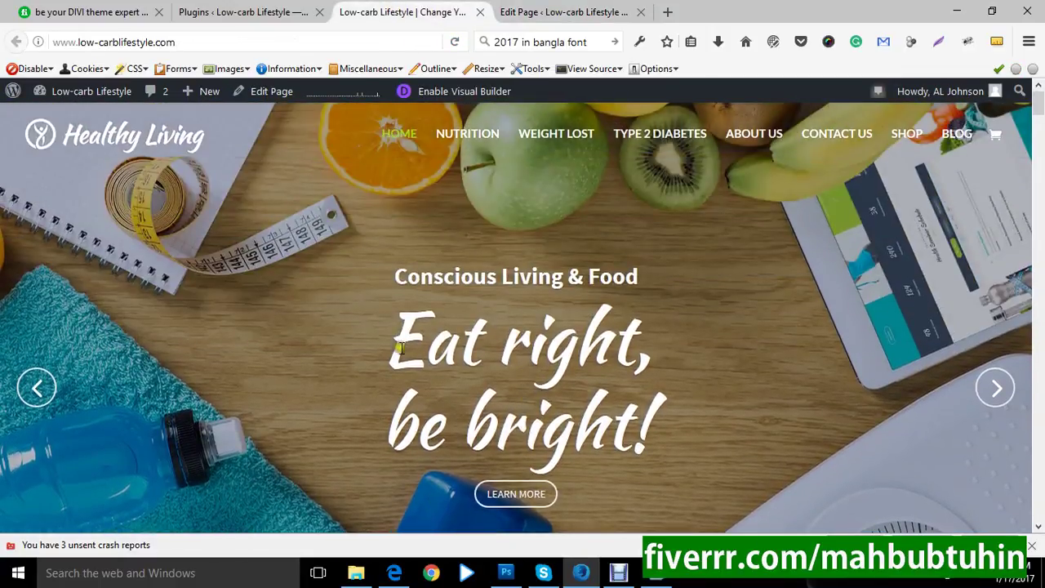
drag(390, 335, 660, 422)
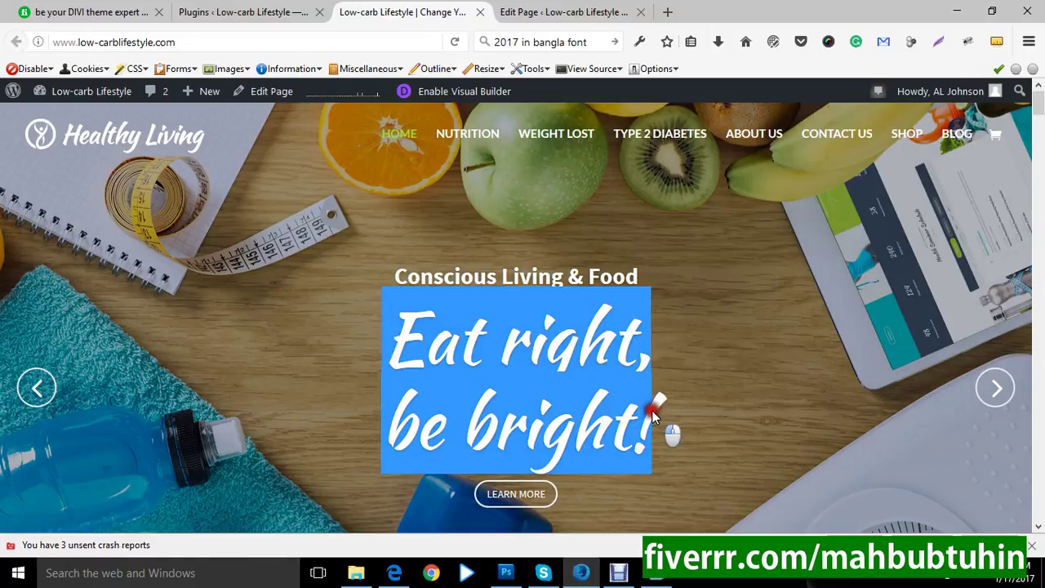
click(523, 14)
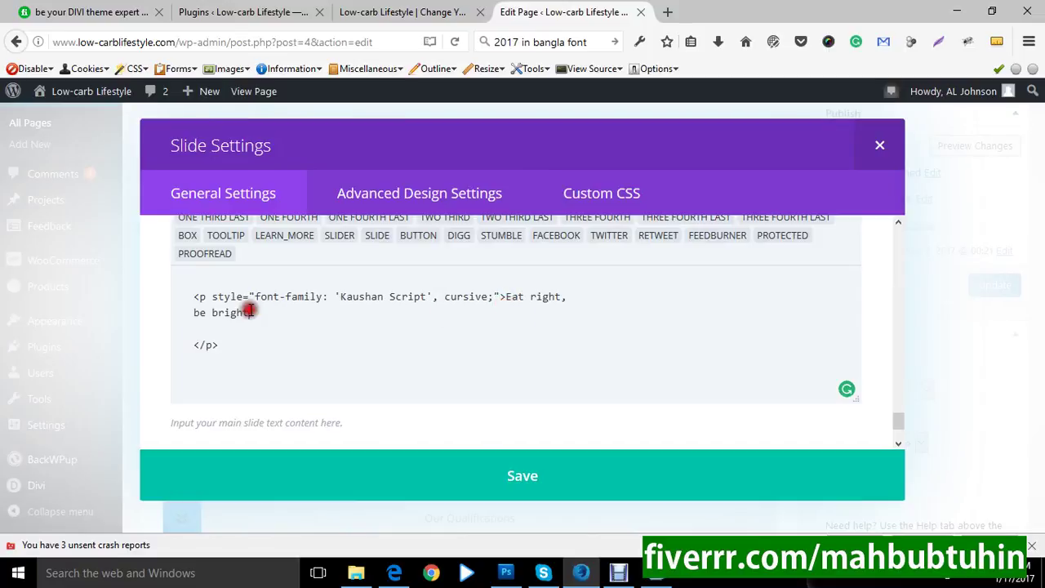
Step: Save the slide with its new 'Eat right, be bright!' tagline
click(302, 324)
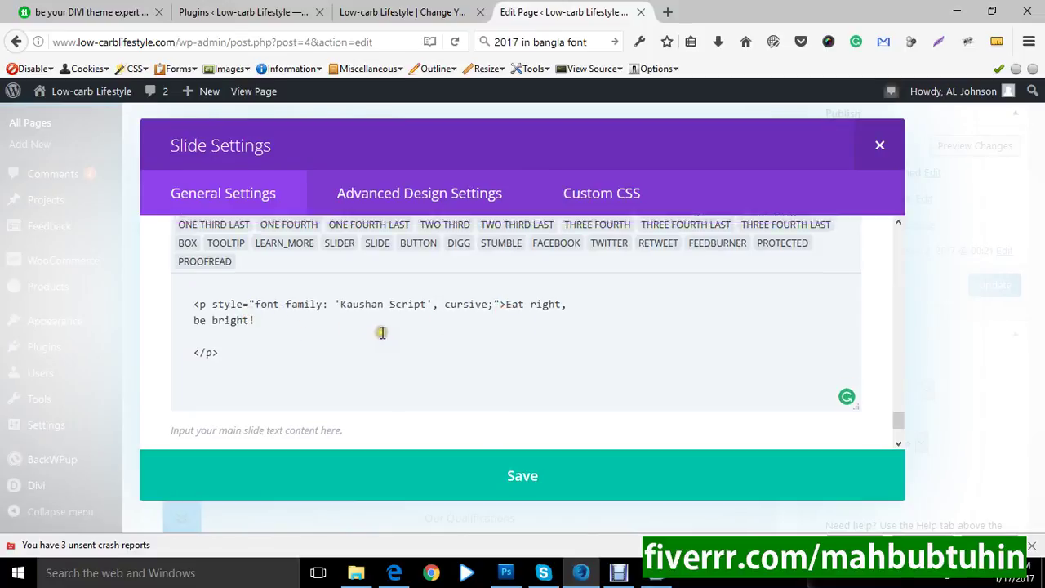
scroll(384, 339, up, 3)
scroll(408, 339, down, 3)
click(592, 484)
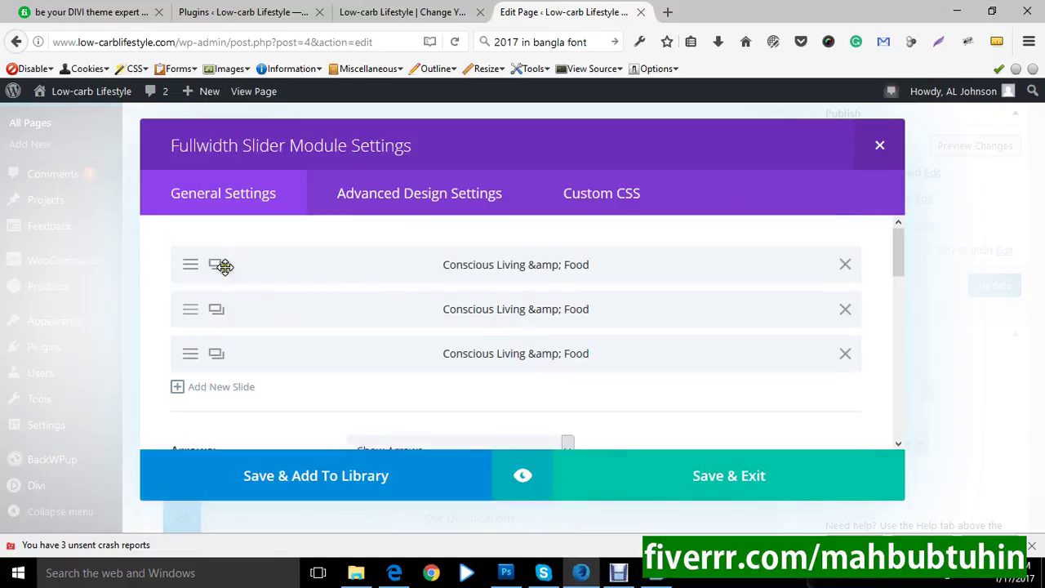
Step: Open the second slide's settings and select the '#' placeholder in Button URL
click(190, 310)
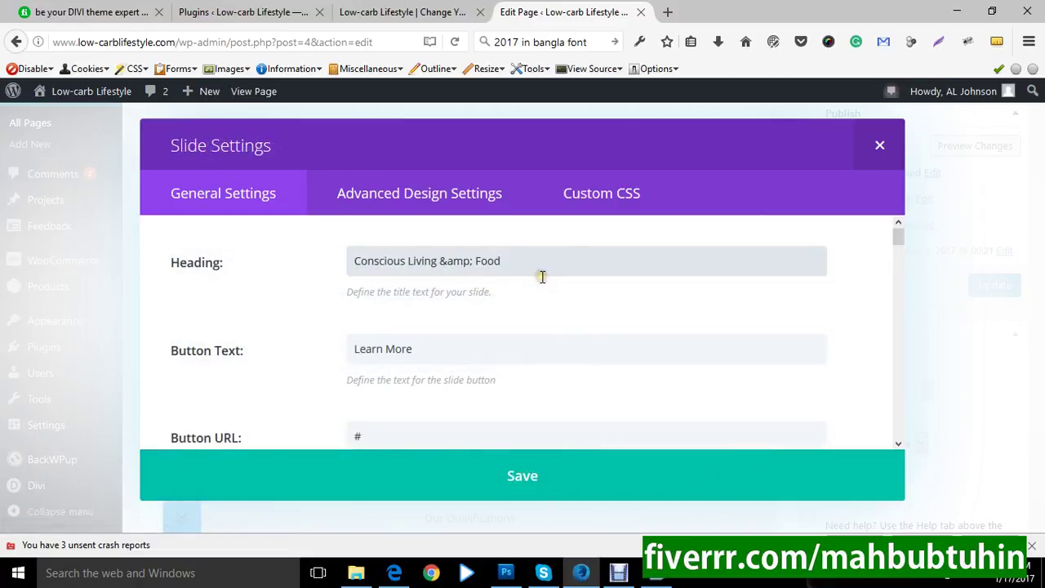
scroll(541, 280, down, 3)
scroll(543, 284, up, 3)
scroll(504, 308, down, 4)
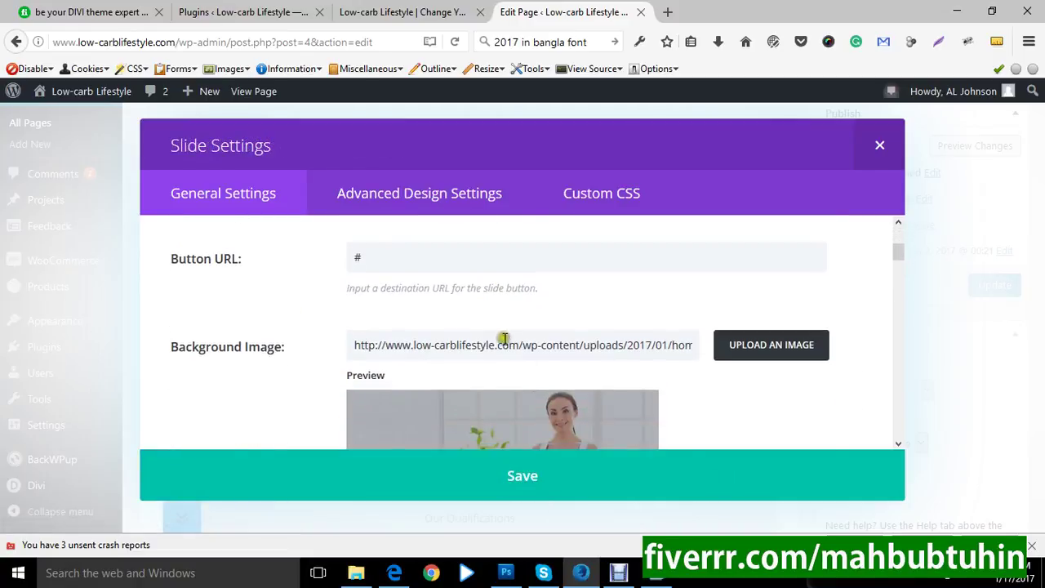
scroll(480, 338, up, 1)
scroll(448, 338, up, 1)
scroll(571, 363, up, 3)
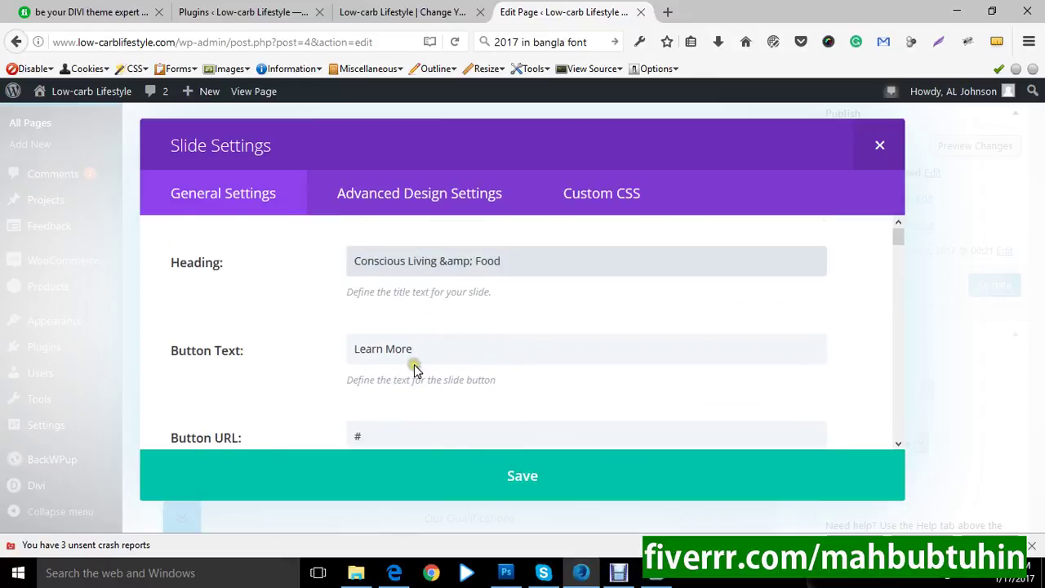
scroll(413, 364, down, 3)
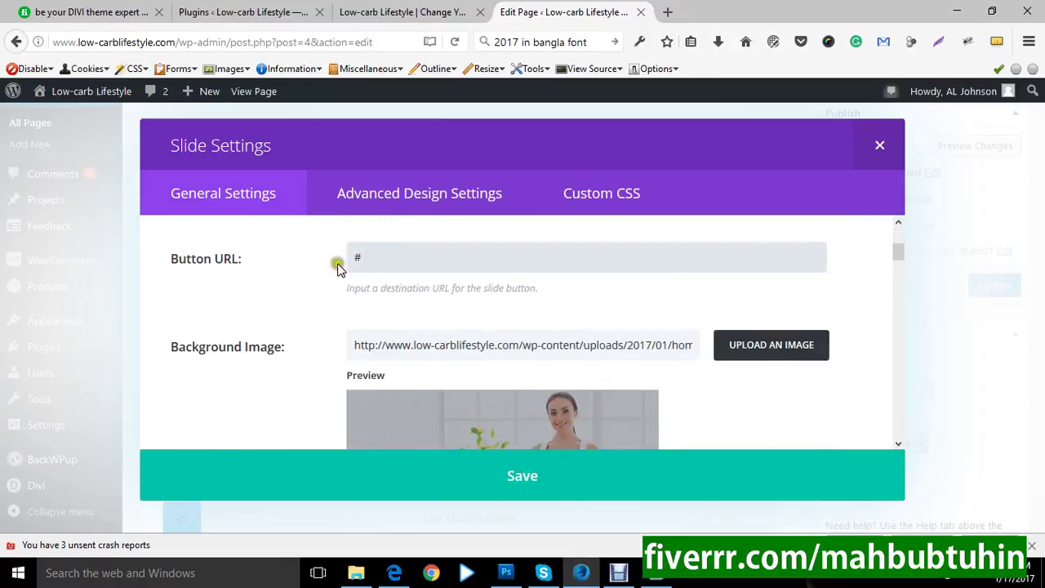
drag(364, 258, 325, 256)
click(573, 375)
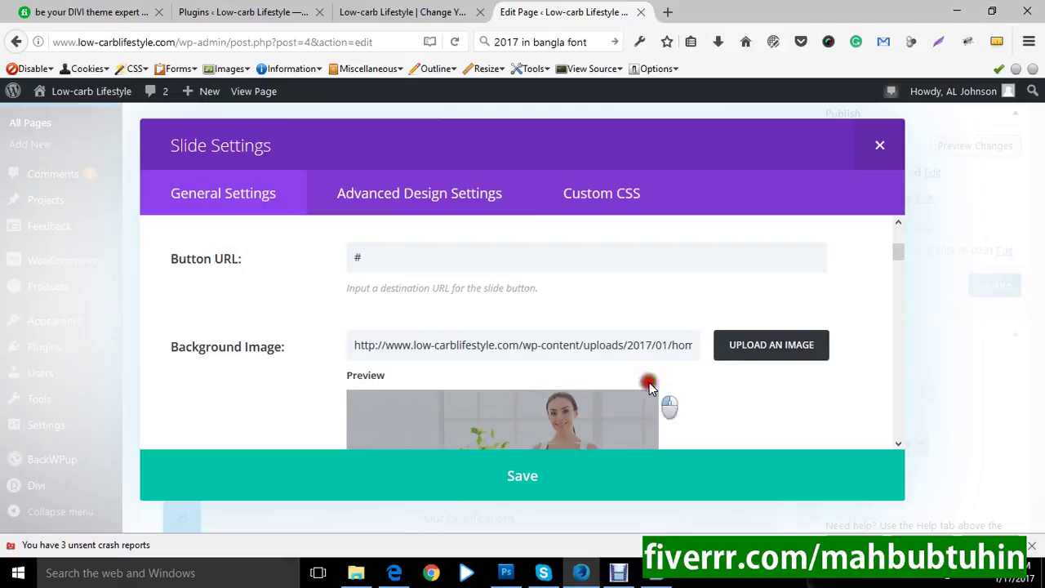
click(757, 362)
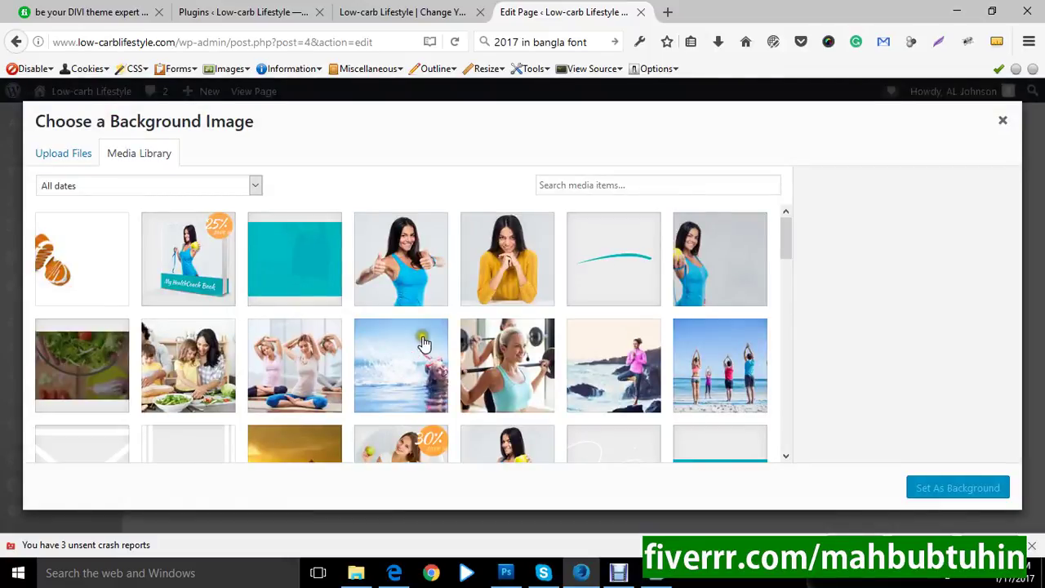
scroll(399, 338, down, 3)
click(179, 237)
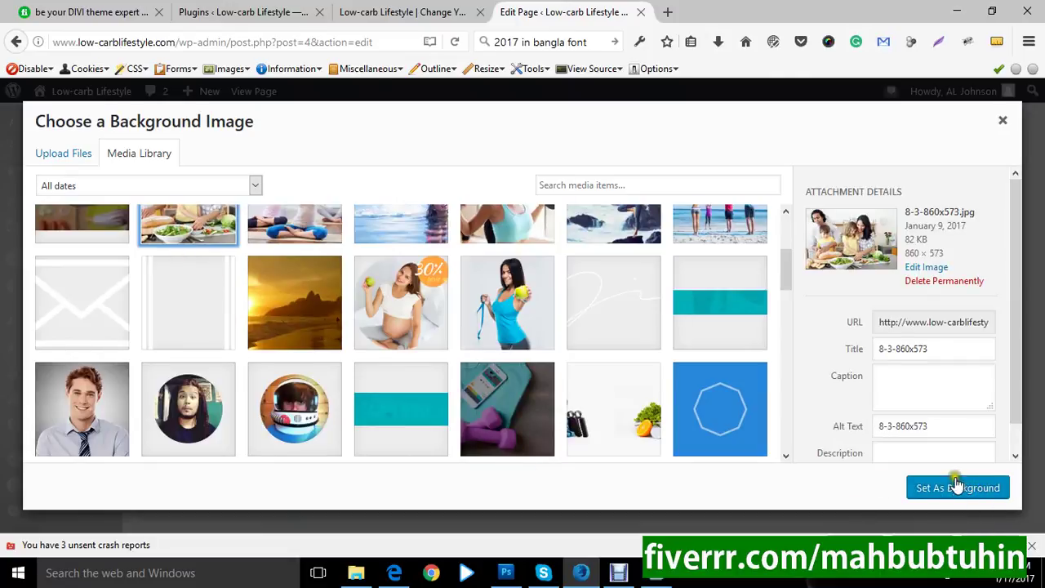
scroll(659, 432, up, 3)
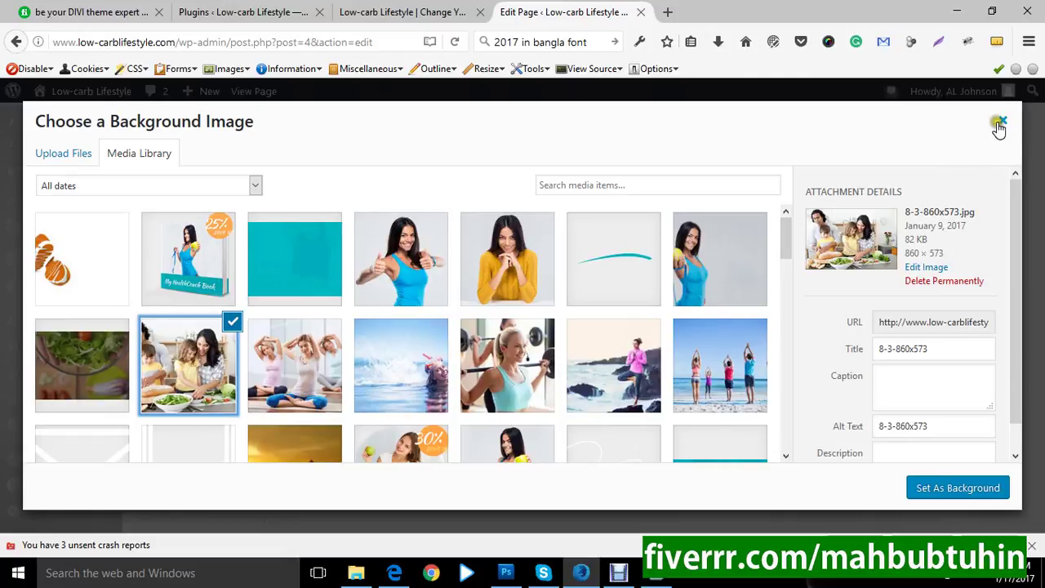
click(1003, 120)
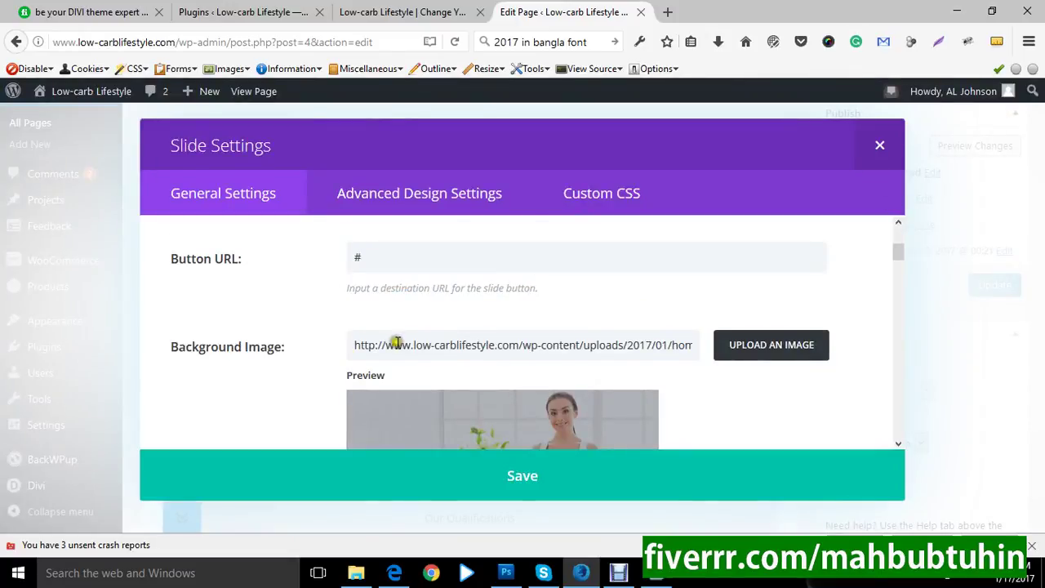
scroll(392, 343, down, 3)
scroll(327, 342, down, 3)
scroll(760, 247, up, 3)
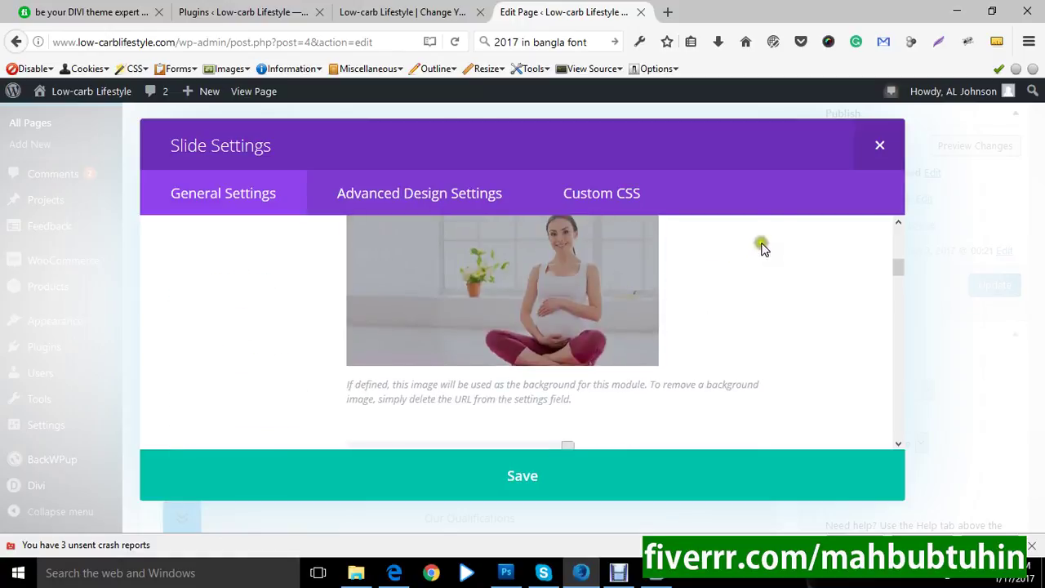
Step: Close the second slide's settings and duplicate the third slide into a fourth slide
click(877, 148)
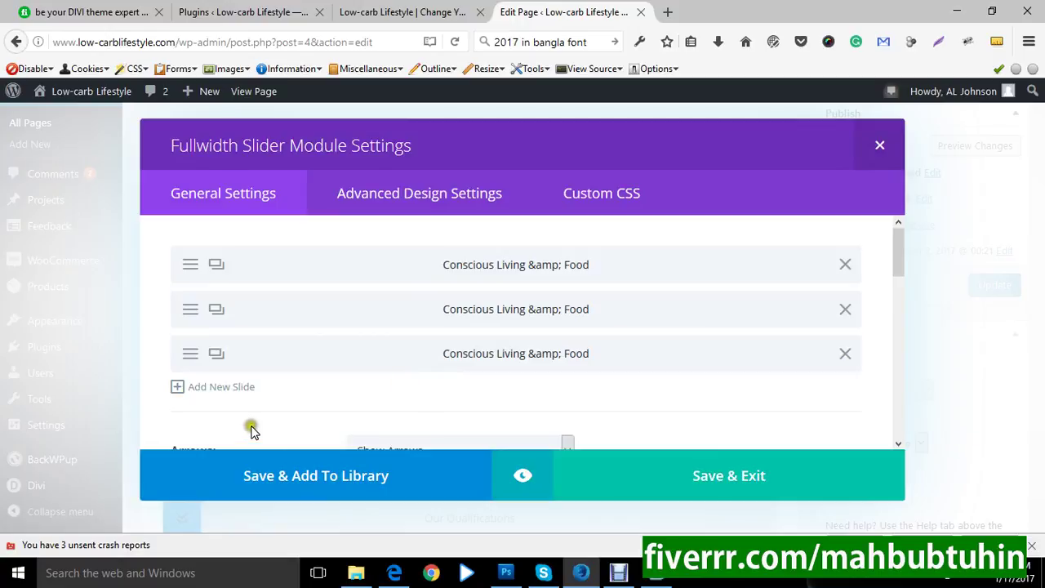
click(213, 356)
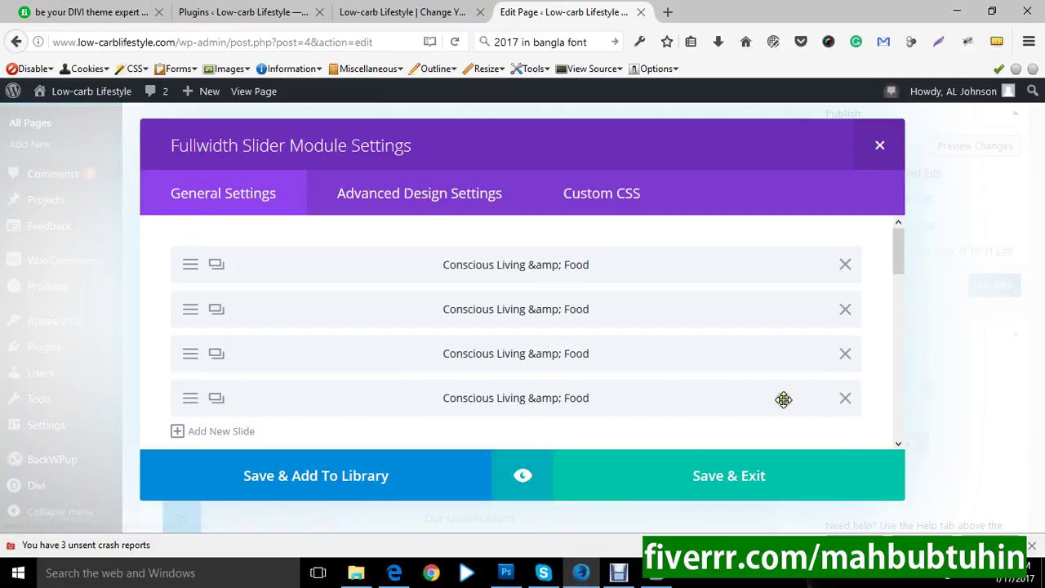
click(845, 400)
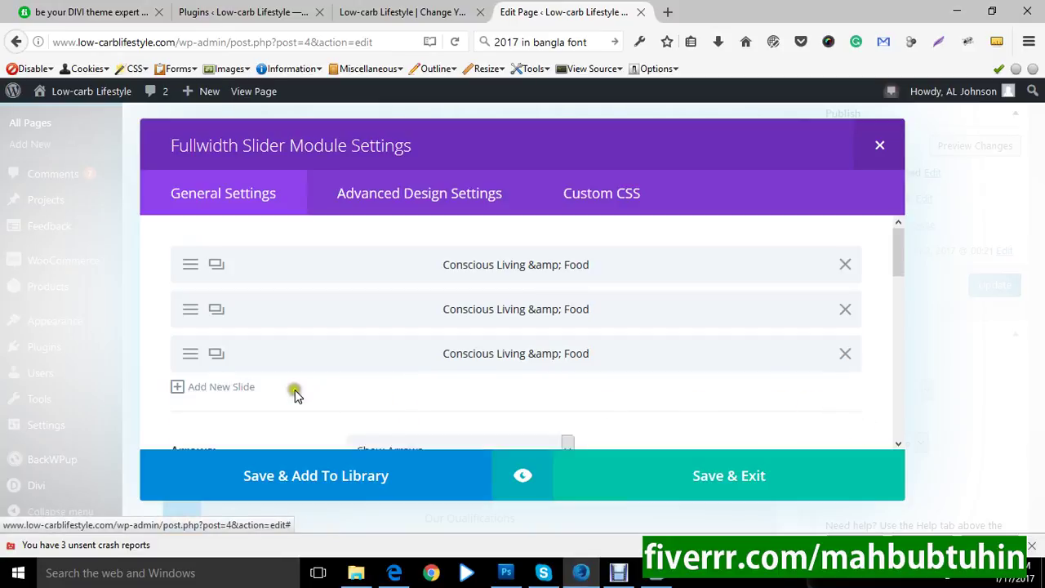
click(217, 354)
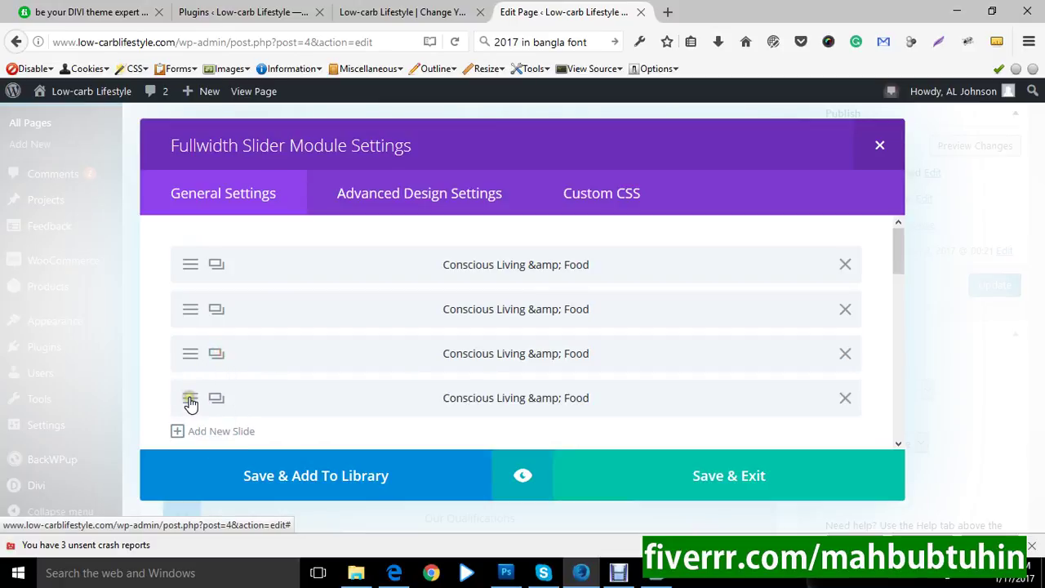
Step: Open the fourth slide's settings and look over its heading, button text and other fields
click(190, 400)
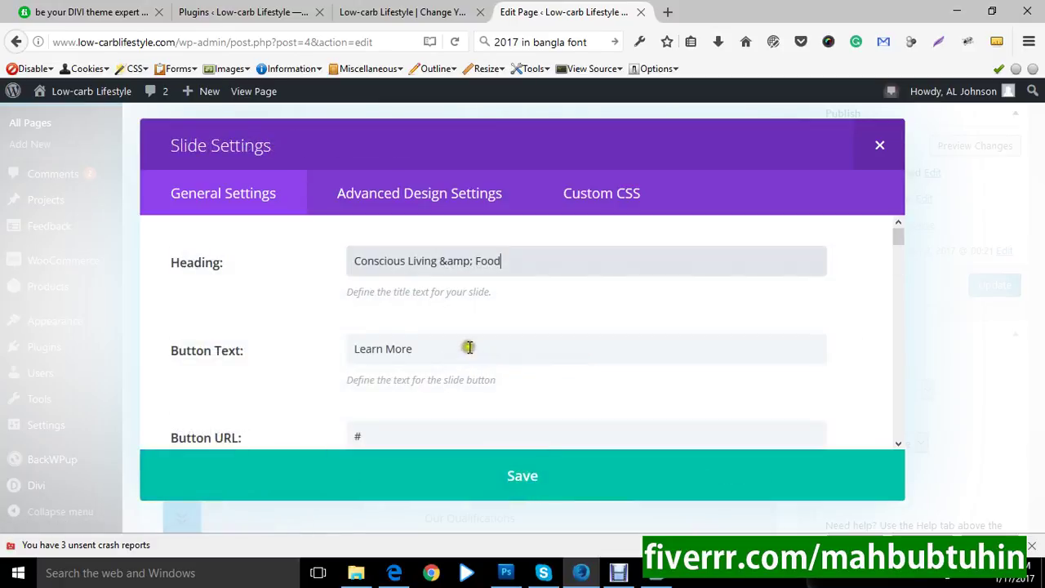
drag(525, 260, 317, 261)
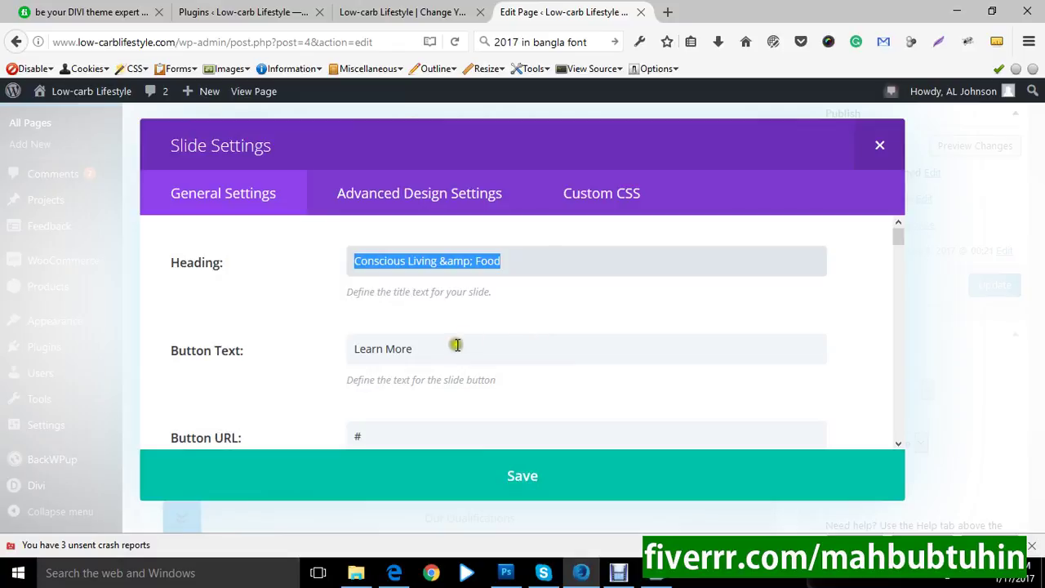
drag(448, 347, 277, 349)
drag(381, 430, 278, 418)
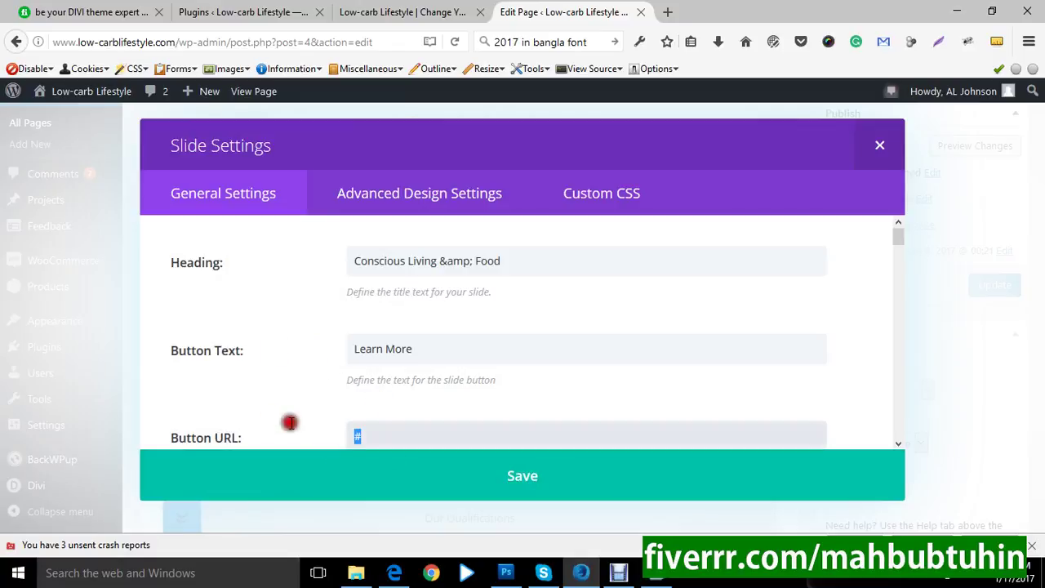
scroll(274, 404, down, 1)
scroll(326, 400, down, 2)
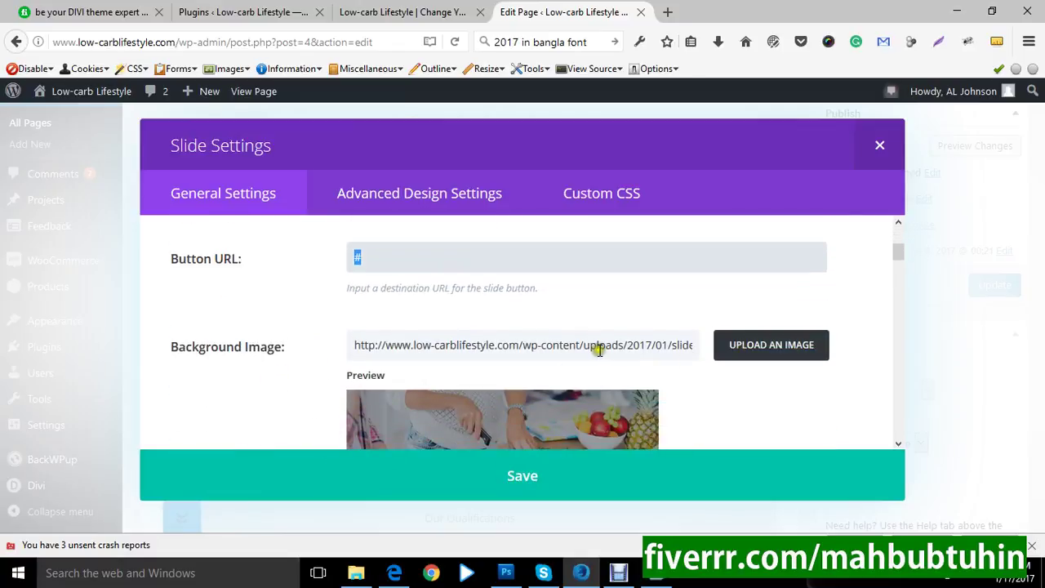
scroll(563, 349, down, 3)
scroll(536, 352, down, 3)
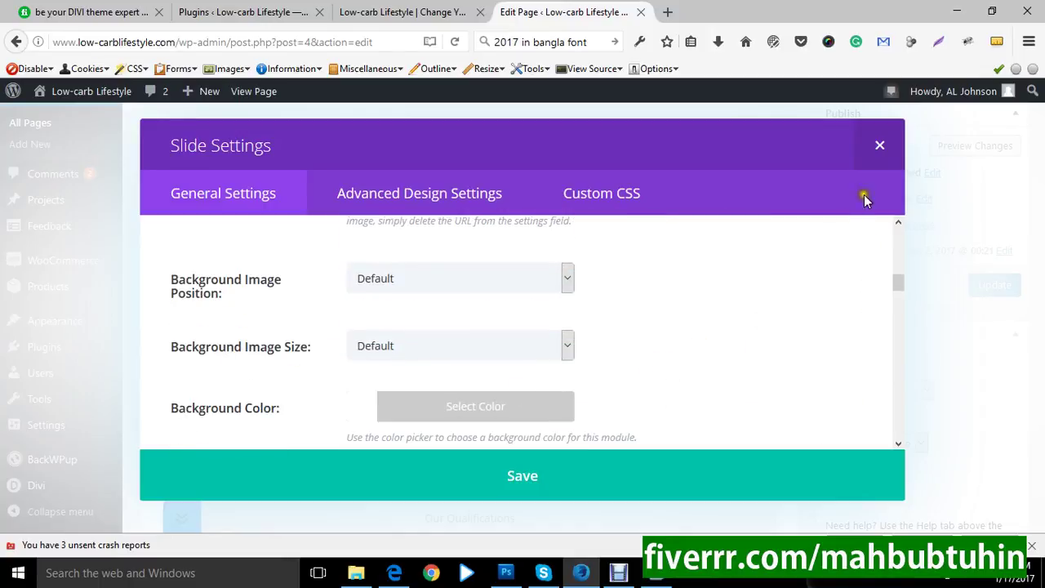
Step: Delete the fourth slide, leaving three slides, and close the Fullwidth Slider settings
click(879, 145)
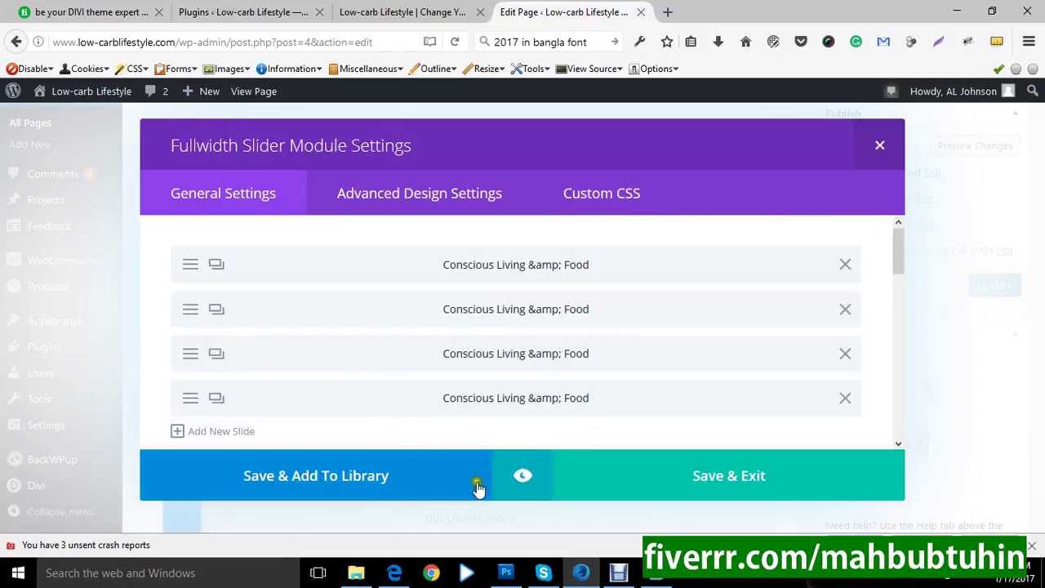
click(845, 397)
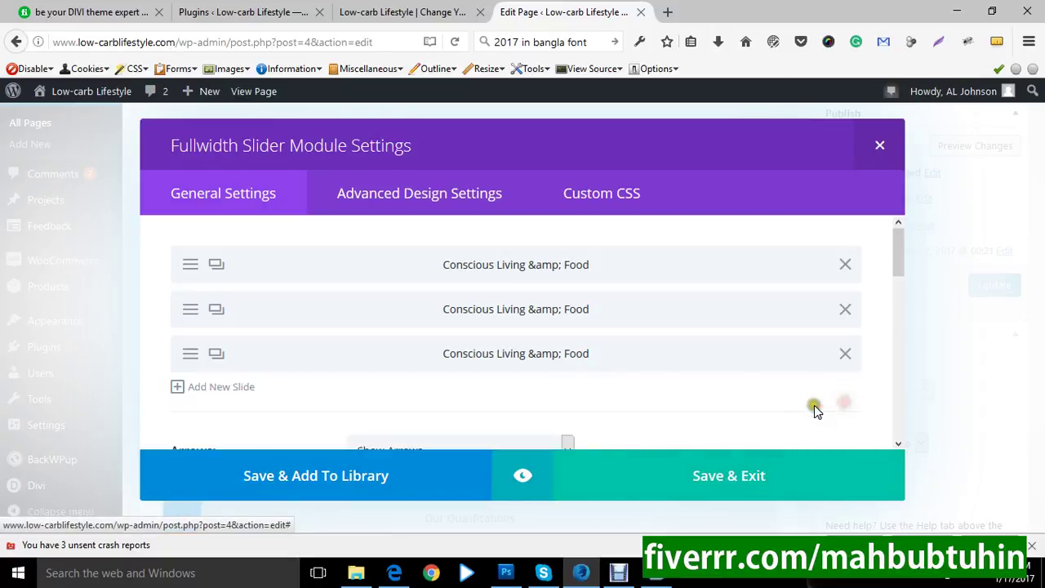
click(879, 145)
click(618, 572)
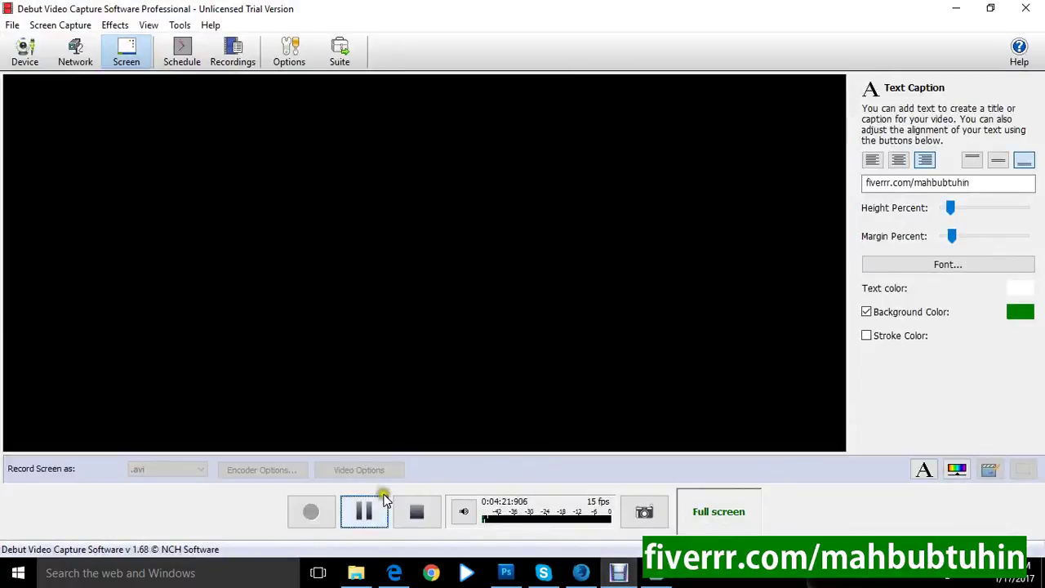